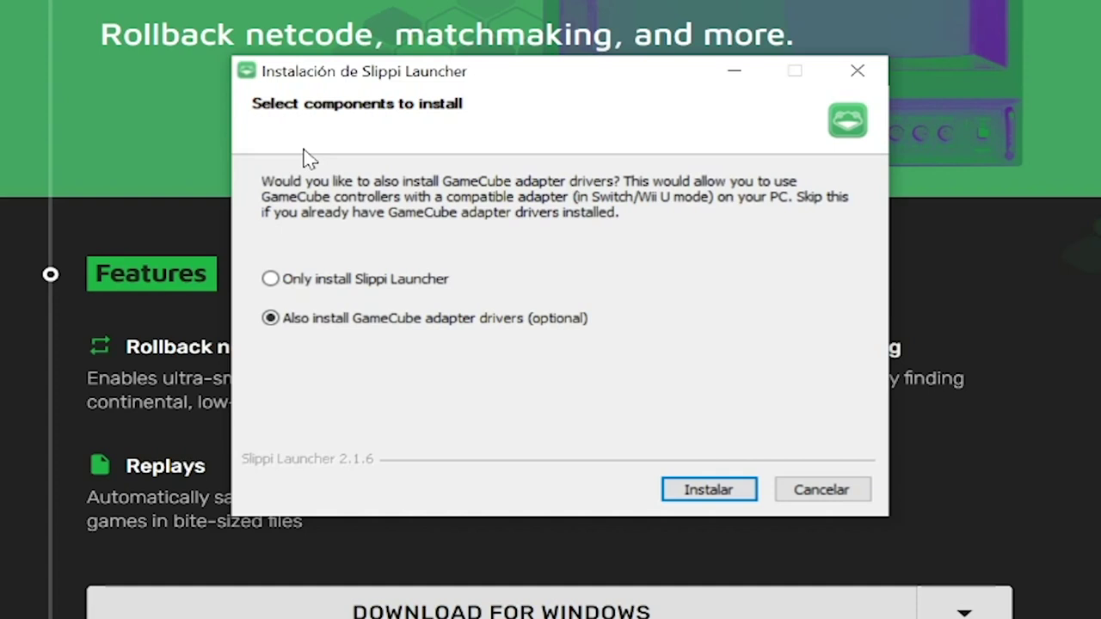
# Install Slippi Launcher together with the optional GameCube adapter drivers
pyautogui.click(340, 293)
pyautogui.click(327, 328)
pyautogui.click(744, 491)
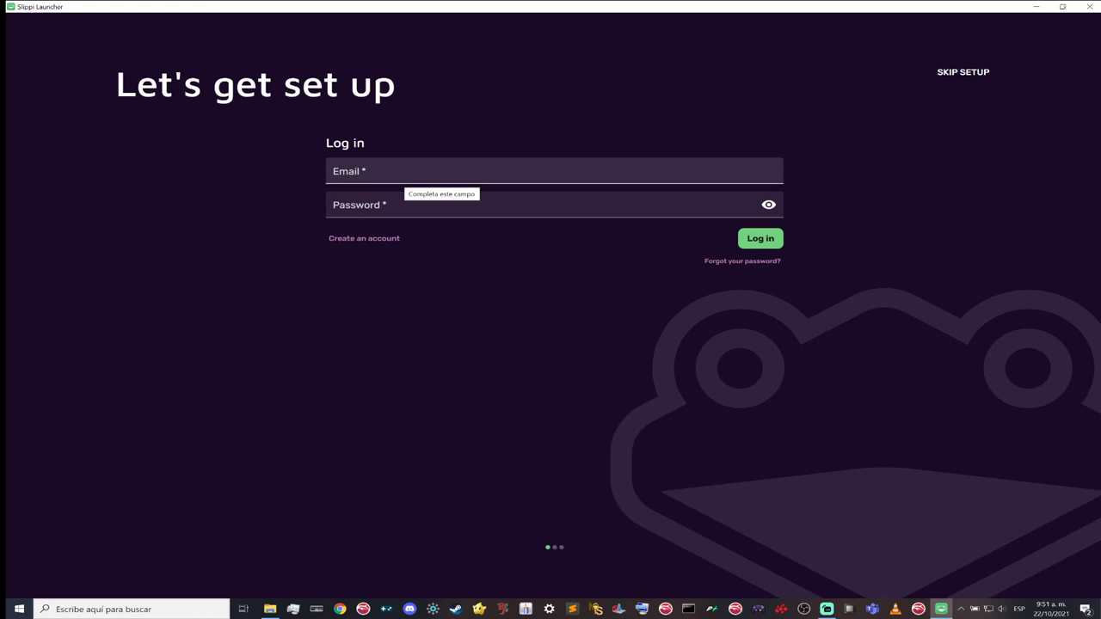
# Skip the login setup and set the Melee ISO path to the melee file in the desktop folder "juegos de mierda"
pyautogui.click(948, 76)
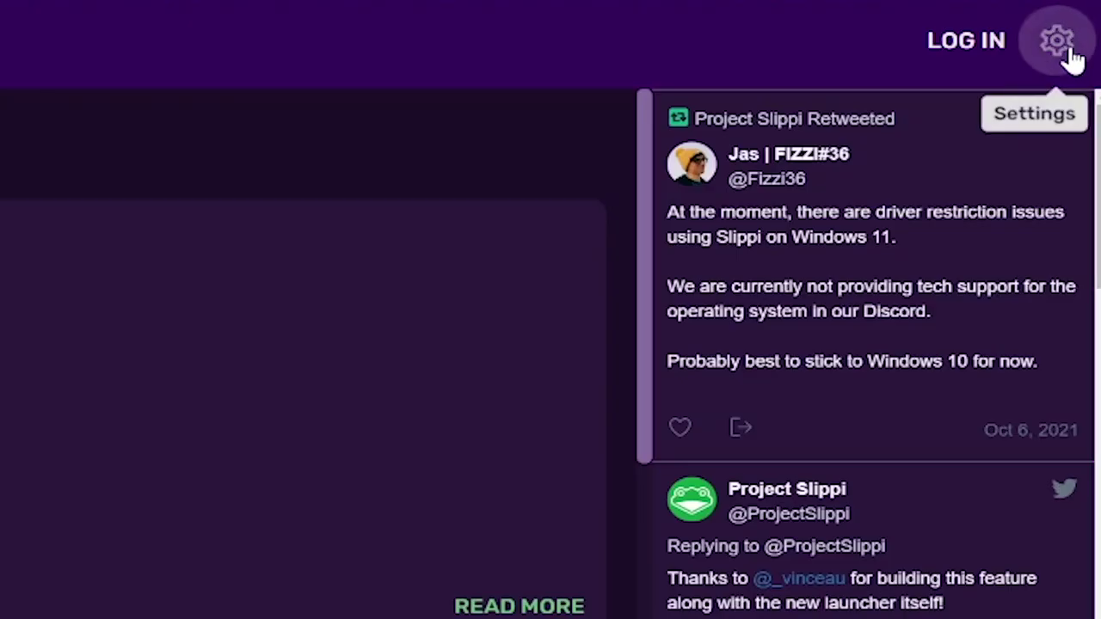
pyautogui.click(1071, 58)
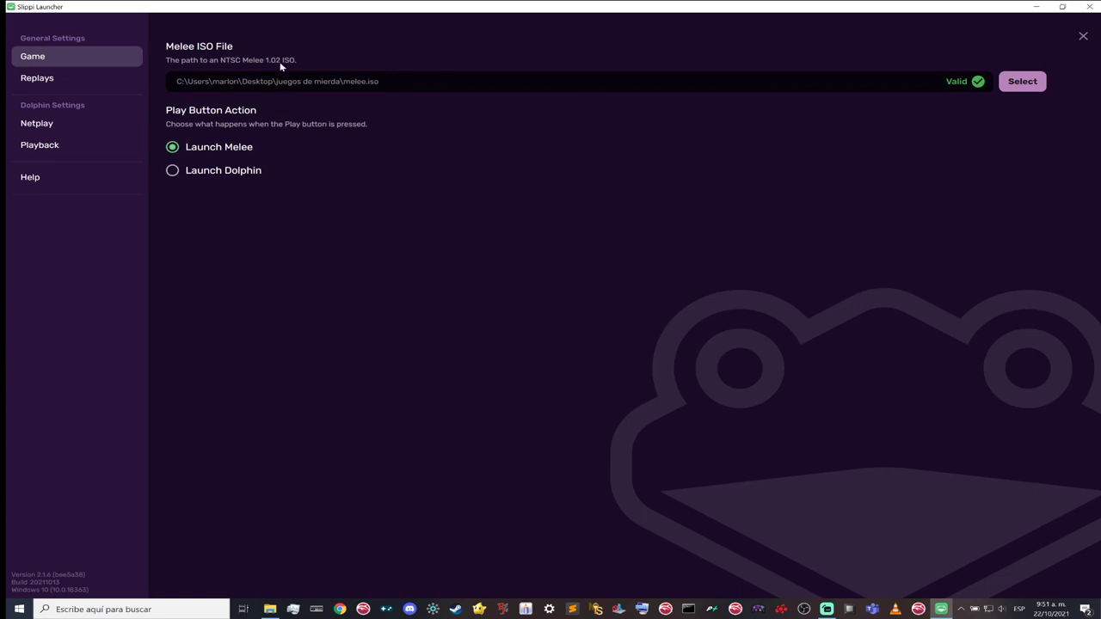
pyautogui.click(1032, 82)
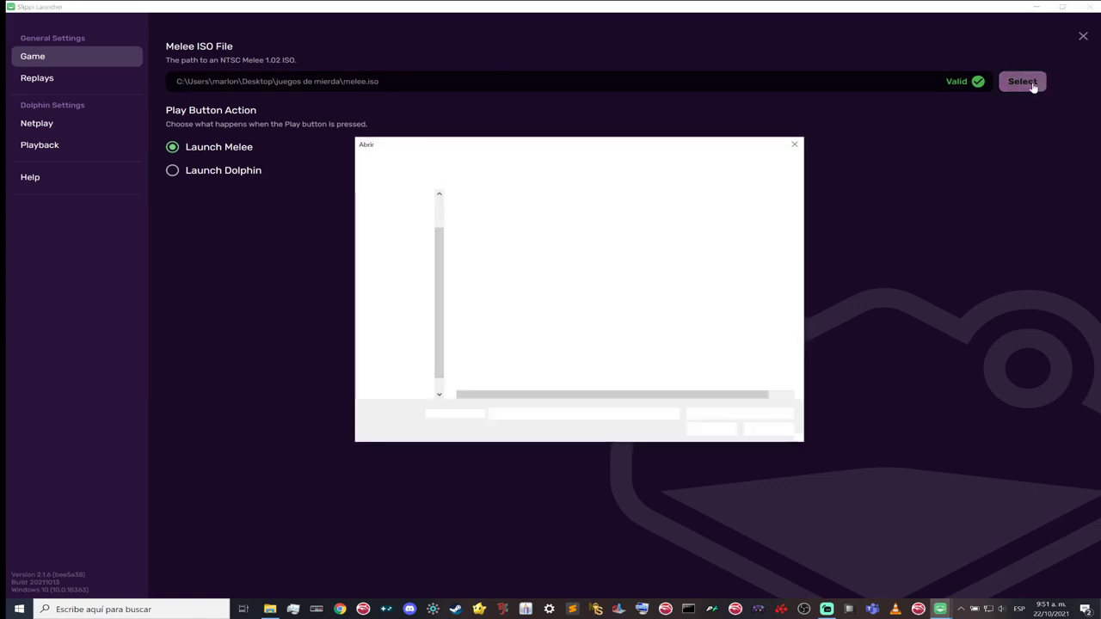
pyautogui.click(399, 328)
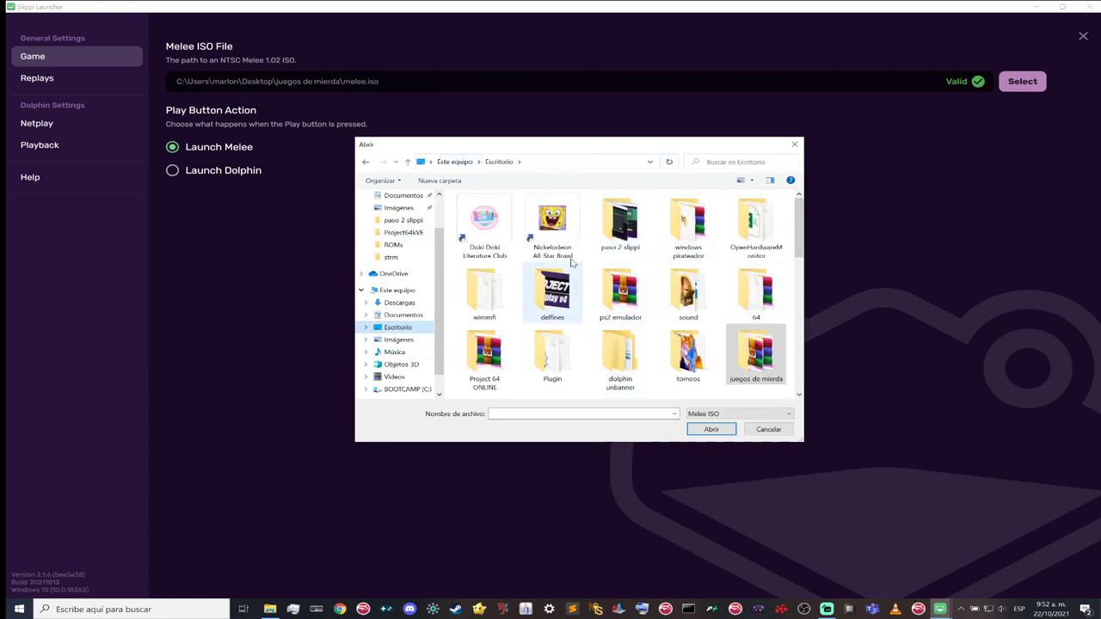
pyautogui.doubleClick(758, 361)
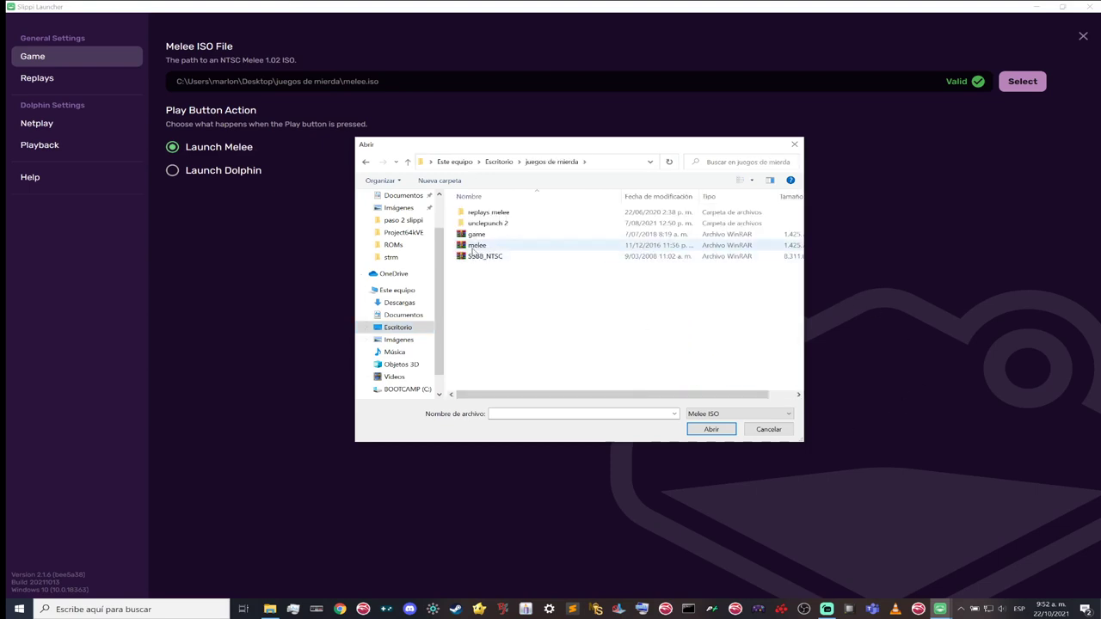
pyautogui.doubleClick(475, 247)
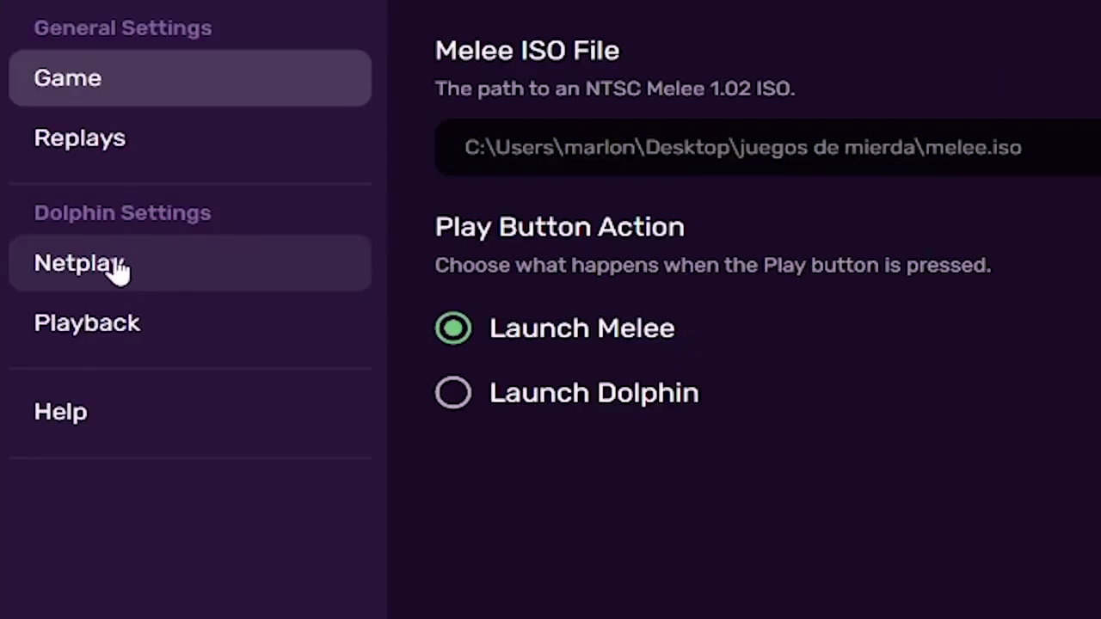
# Launch the netplay Dolphin for configuration from the launcher settings and maximize its window
pyautogui.click(76, 277)
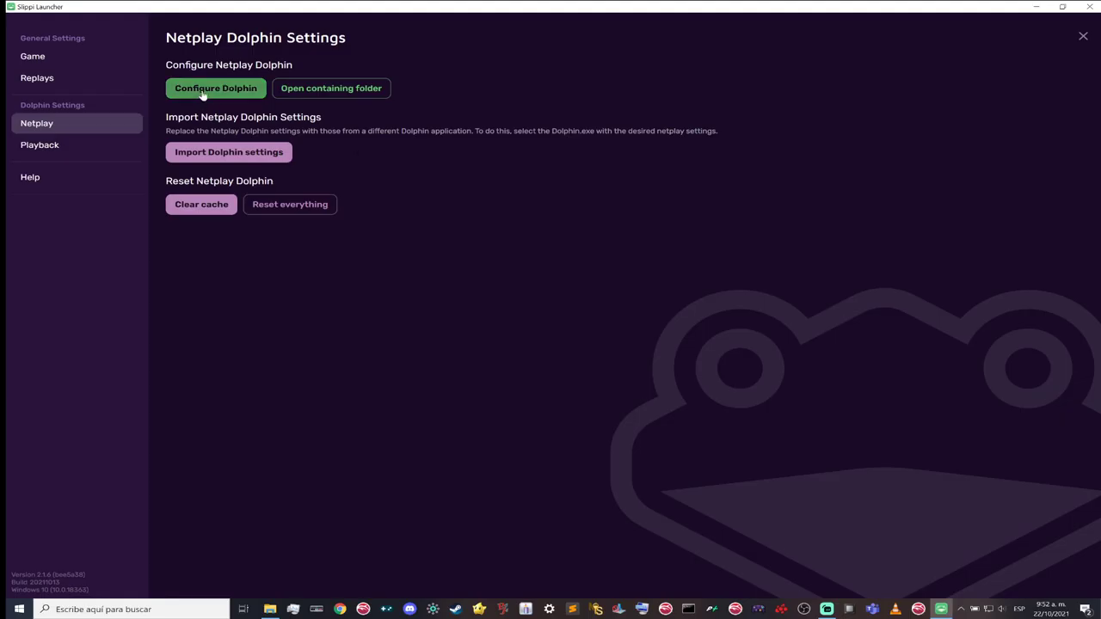
pyautogui.click(204, 90)
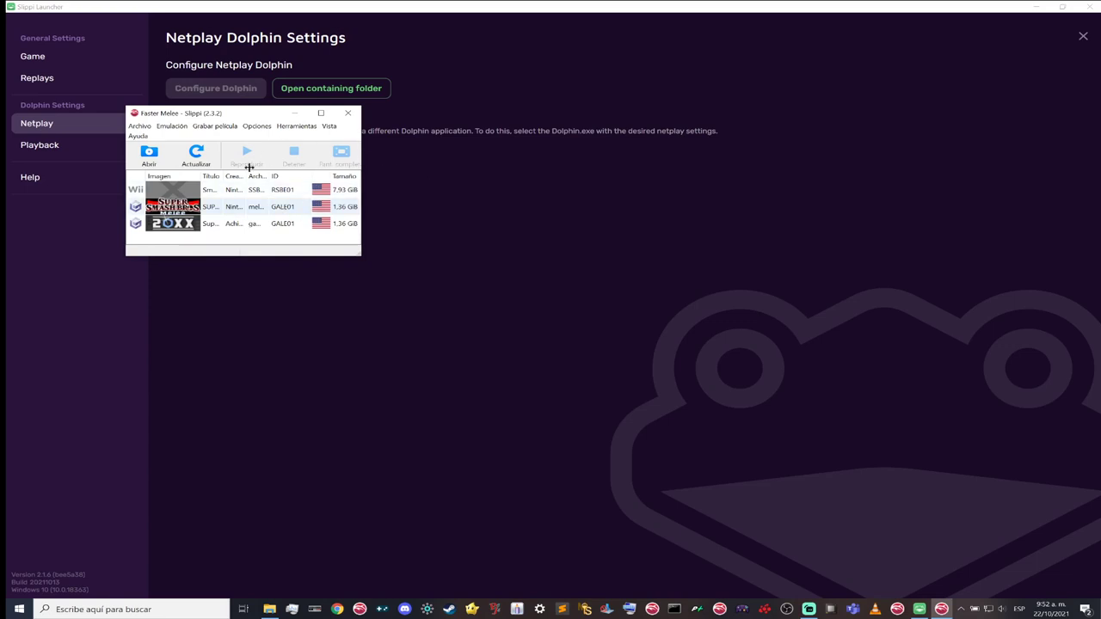
pyautogui.click(321, 114)
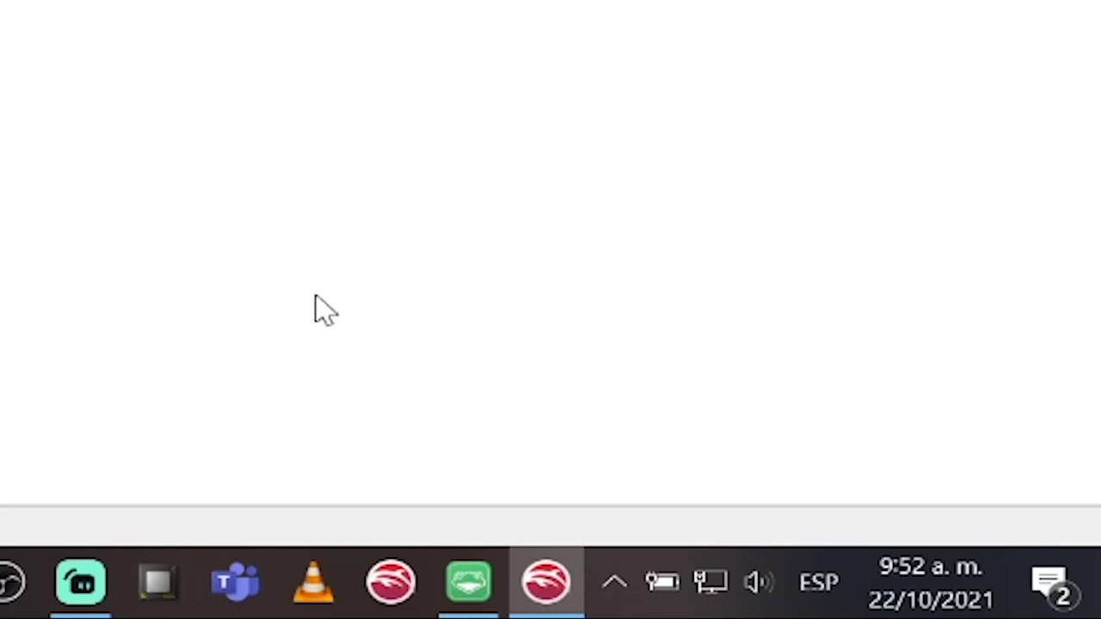
# Pin the running Faster Melee - Slippi emulator to the taskbar
pyautogui.moveTo(552, 591)
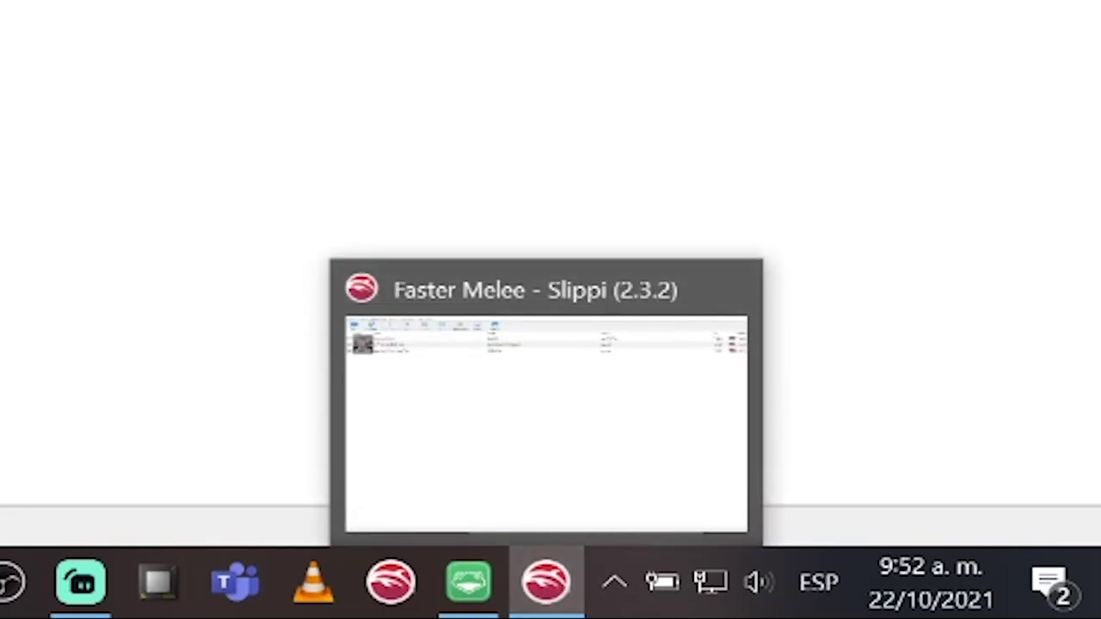
pyautogui.rightClick(547, 600)
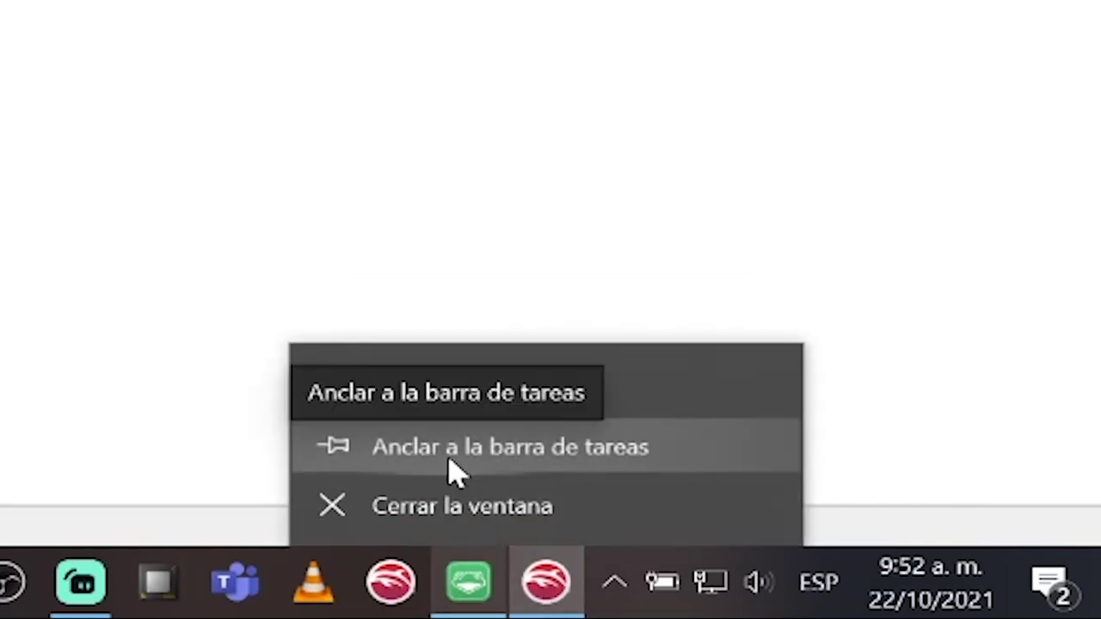
pyautogui.click(409, 443)
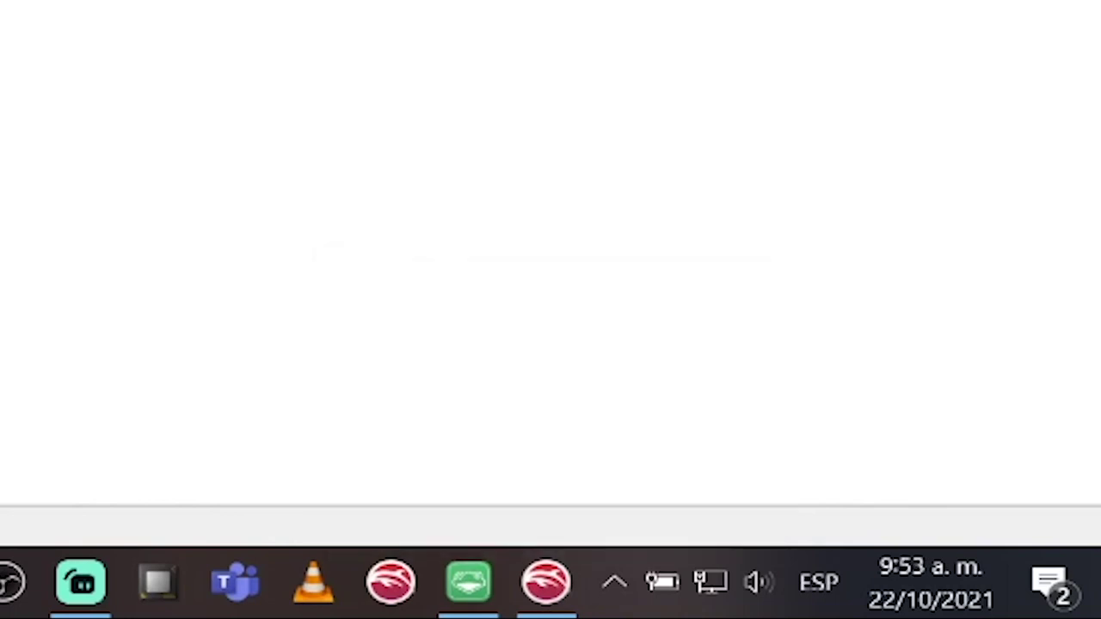
# Review the GameCube controller port assignments and the port 1 adapter's options, and close the controller settings
pyautogui.click(413, 38)
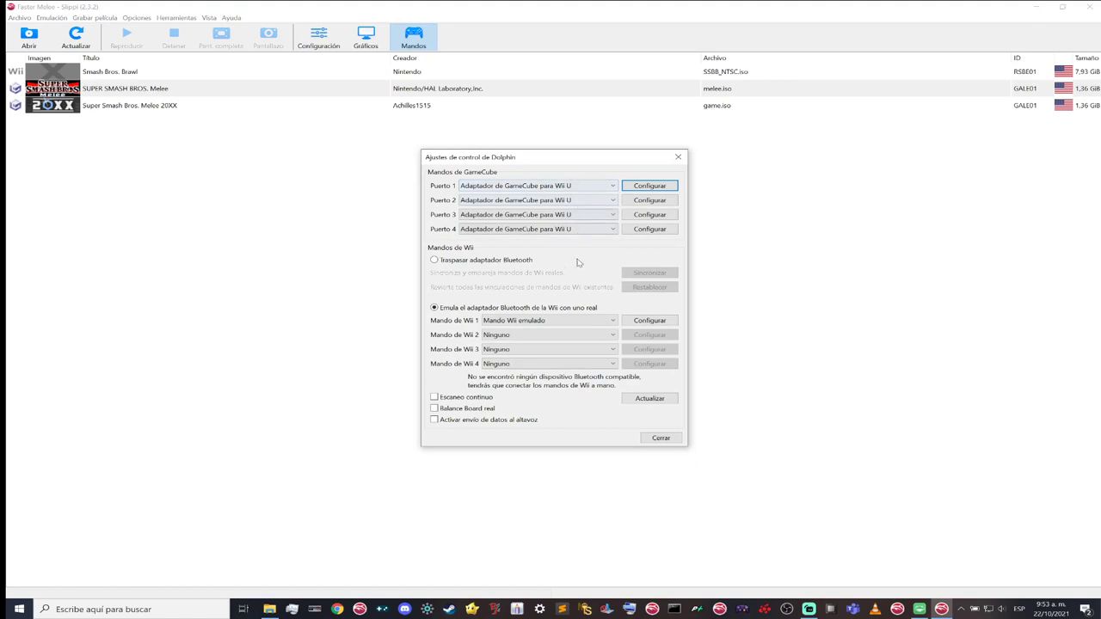
pyautogui.moveTo(586, 163); pyautogui.dragTo(553, 150)
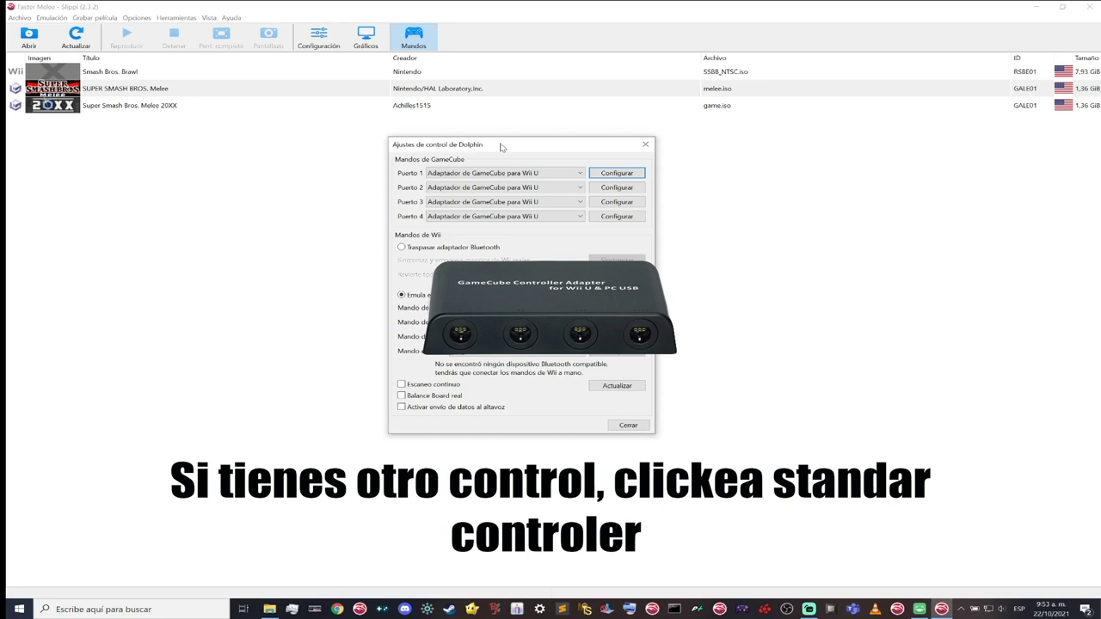
pyautogui.moveTo(500, 147); pyautogui.dragTo(496, 130)
pyautogui.click(612, 155)
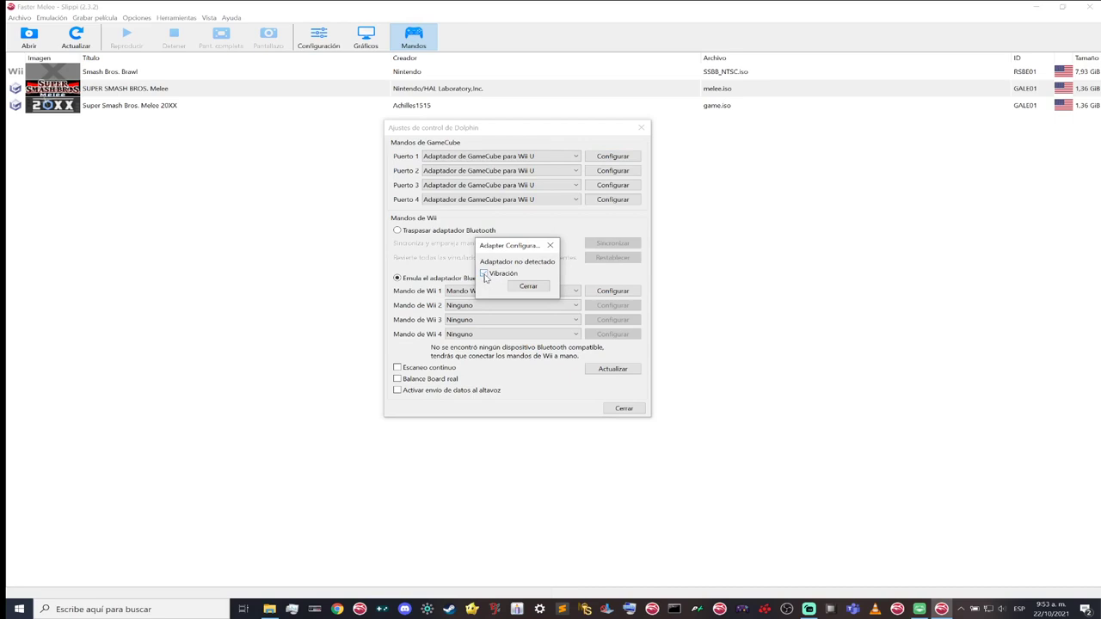
pyautogui.click(524, 287)
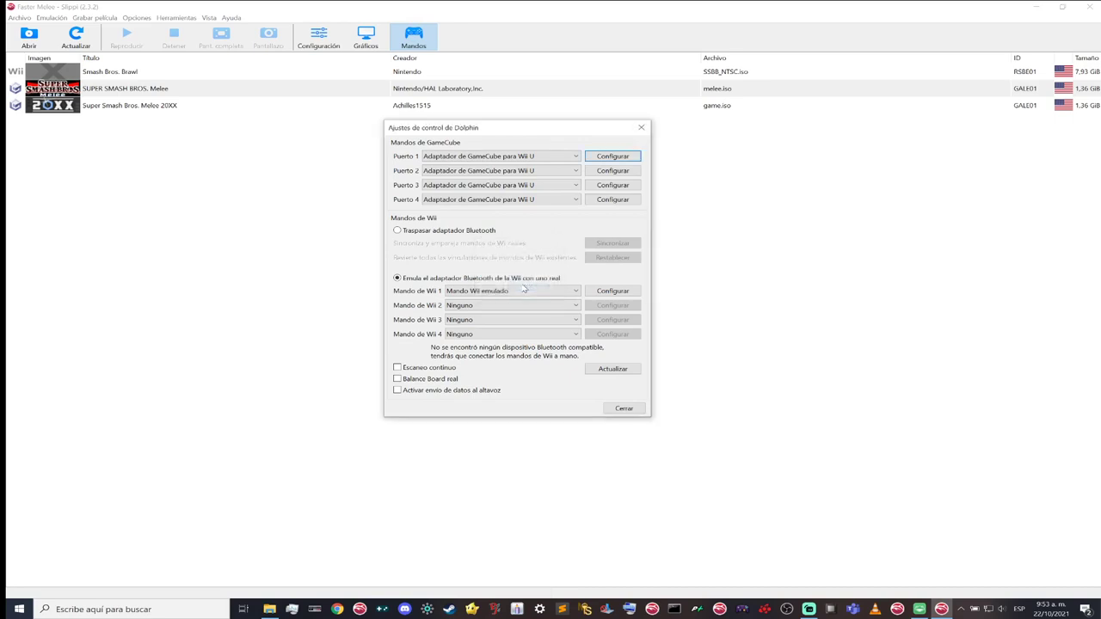
pyautogui.click(638, 409)
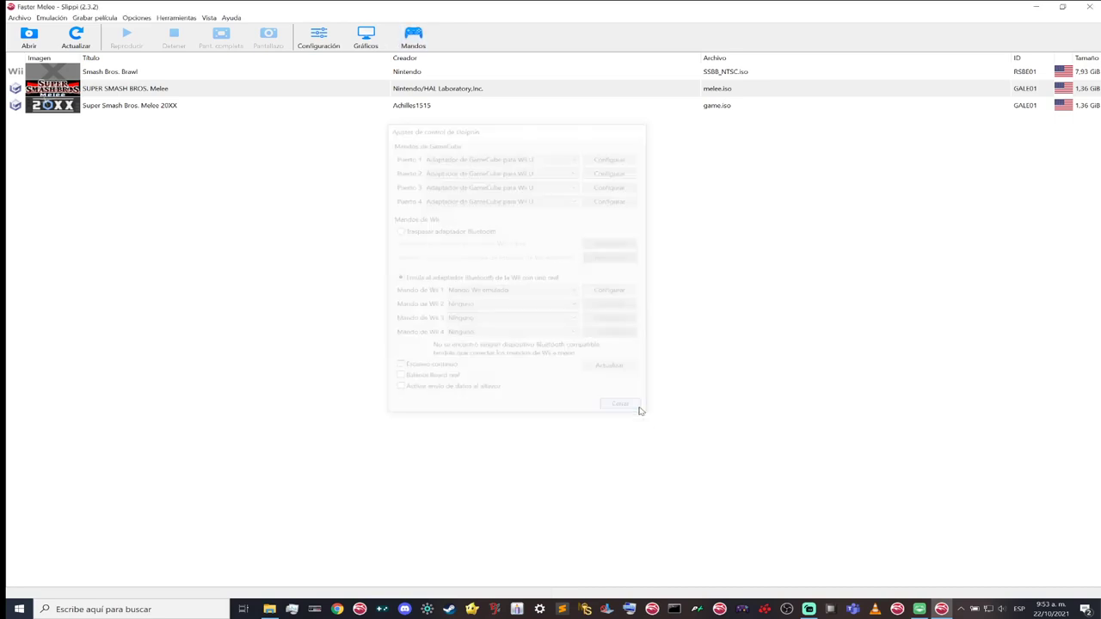
# Raise the audio volume to the maximum in Dolphin's configuration
pyautogui.click(316, 41)
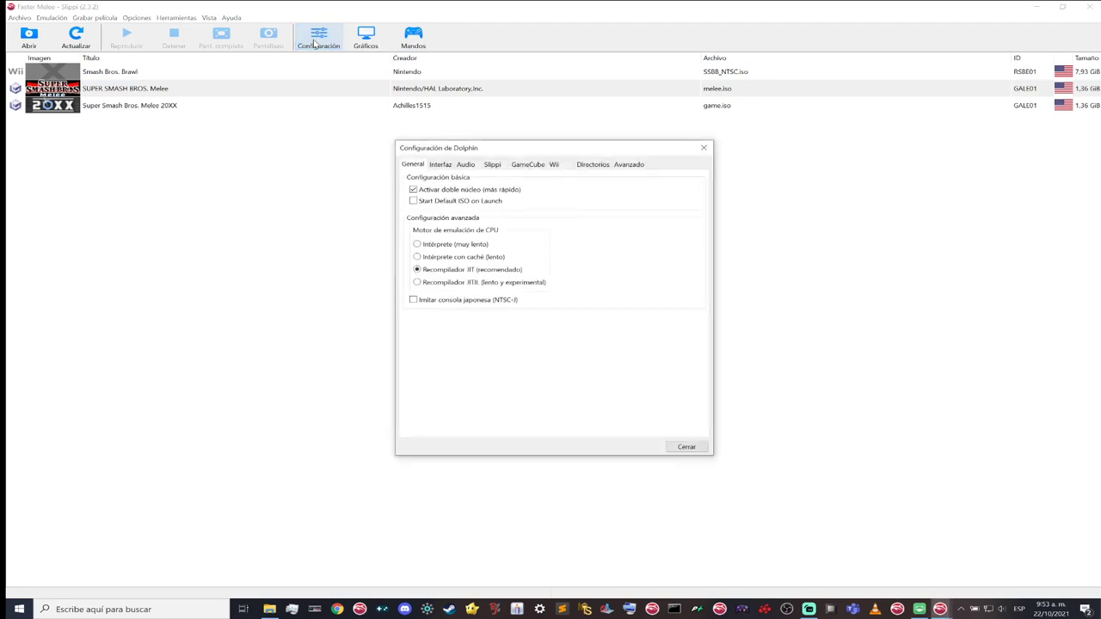
pyautogui.click(448, 166)
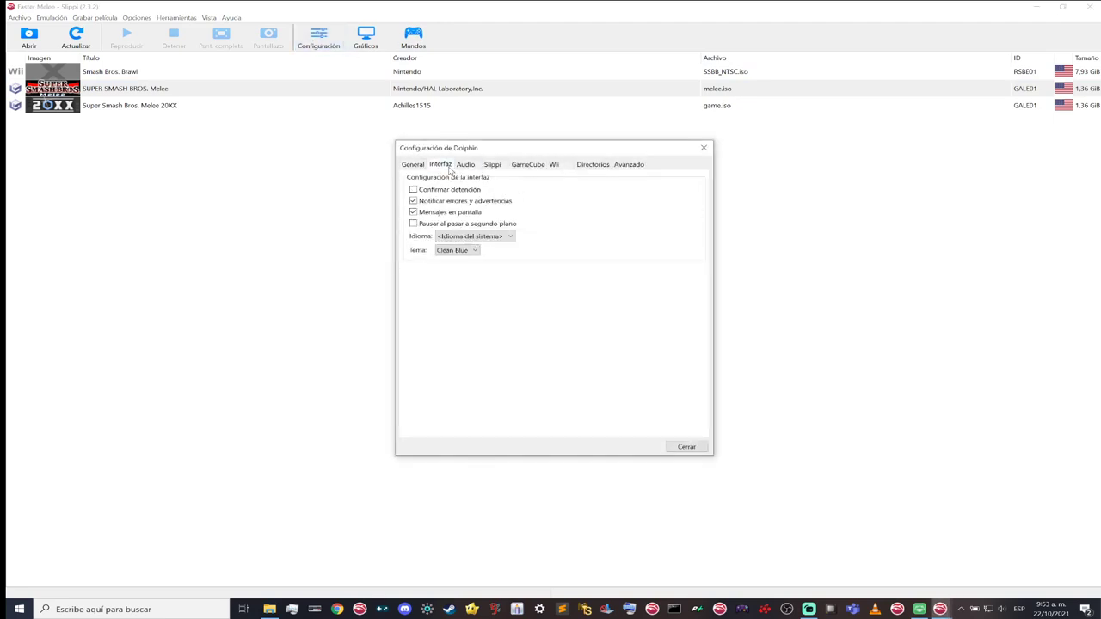
pyautogui.click(467, 167)
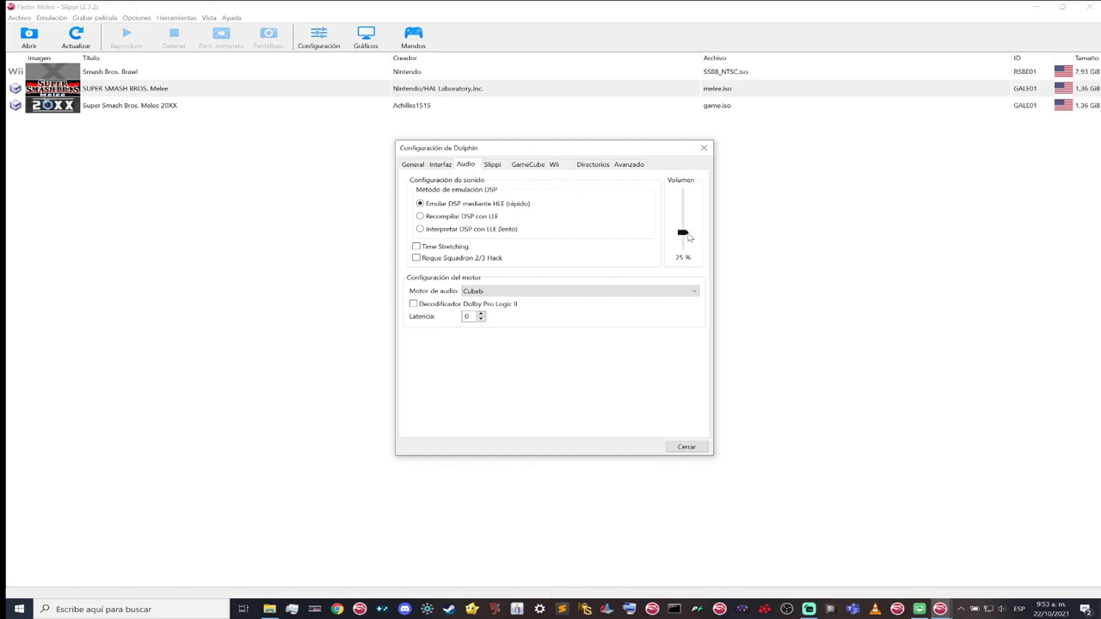
pyautogui.moveTo(684, 234); pyautogui.dragTo(684, 186)
# Try 3 delay frames in the Slippi online settings and return the value to 2
pyautogui.click(492, 165)
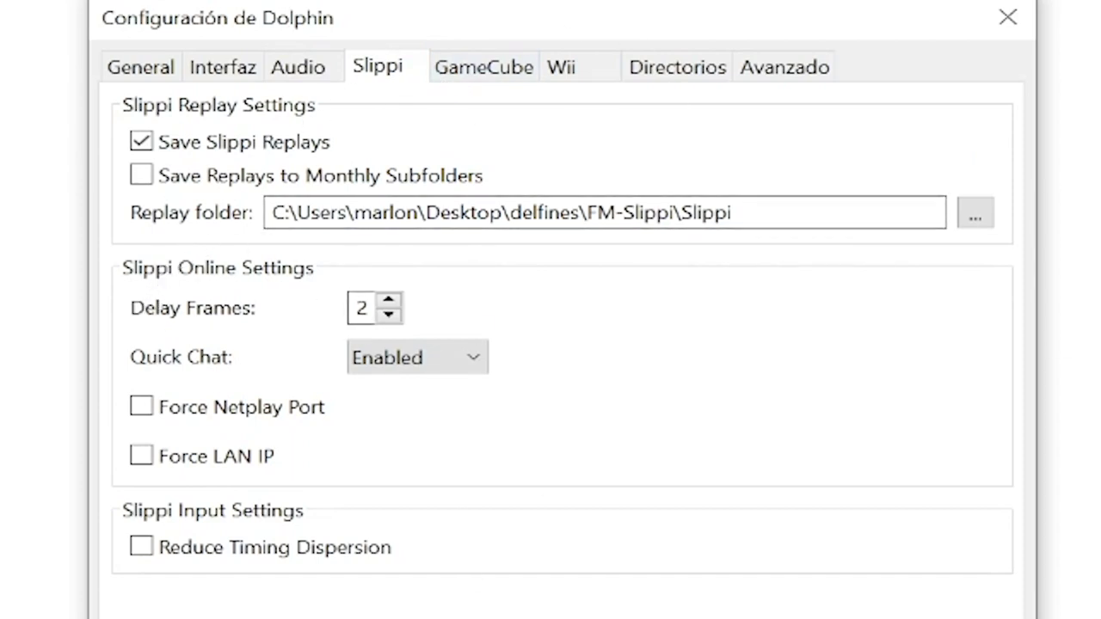
pyautogui.moveTo(361, 308)
pyautogui.click(391, 300)
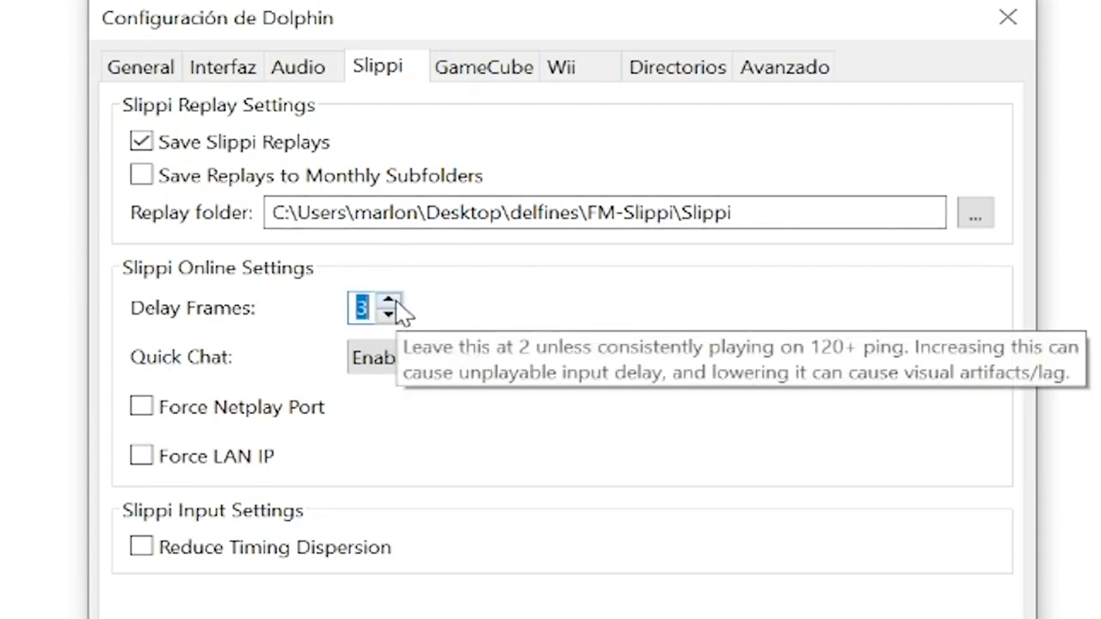
pyautogui.click(391, 315)
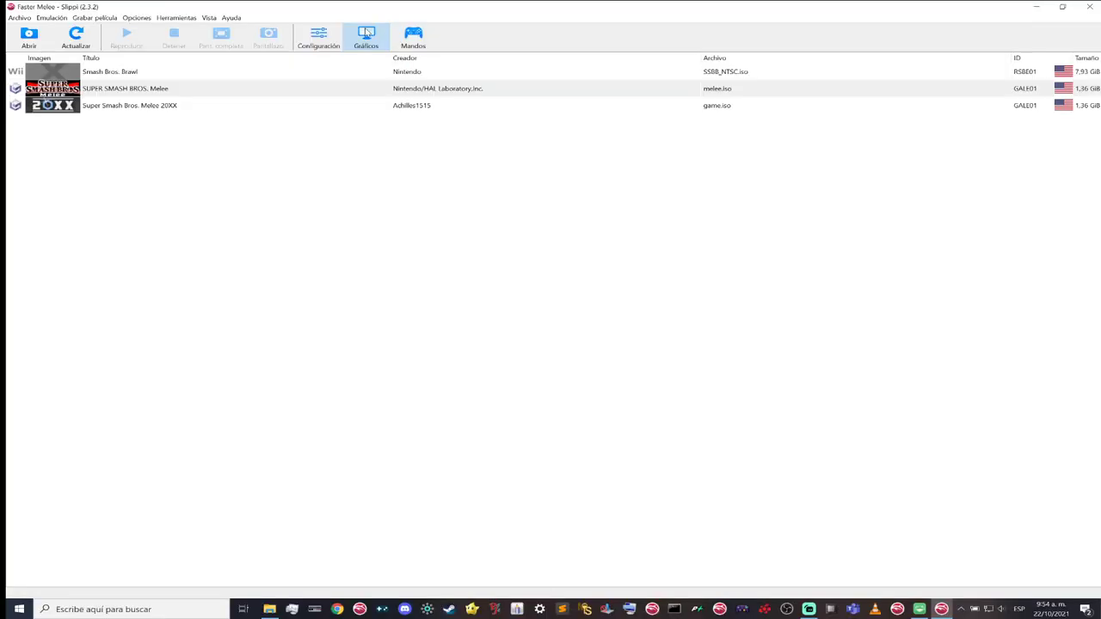
# Set the graphics backend to Direct3D 12 in Dolphin's graphics configuration
pyautogui.click(366, 32)
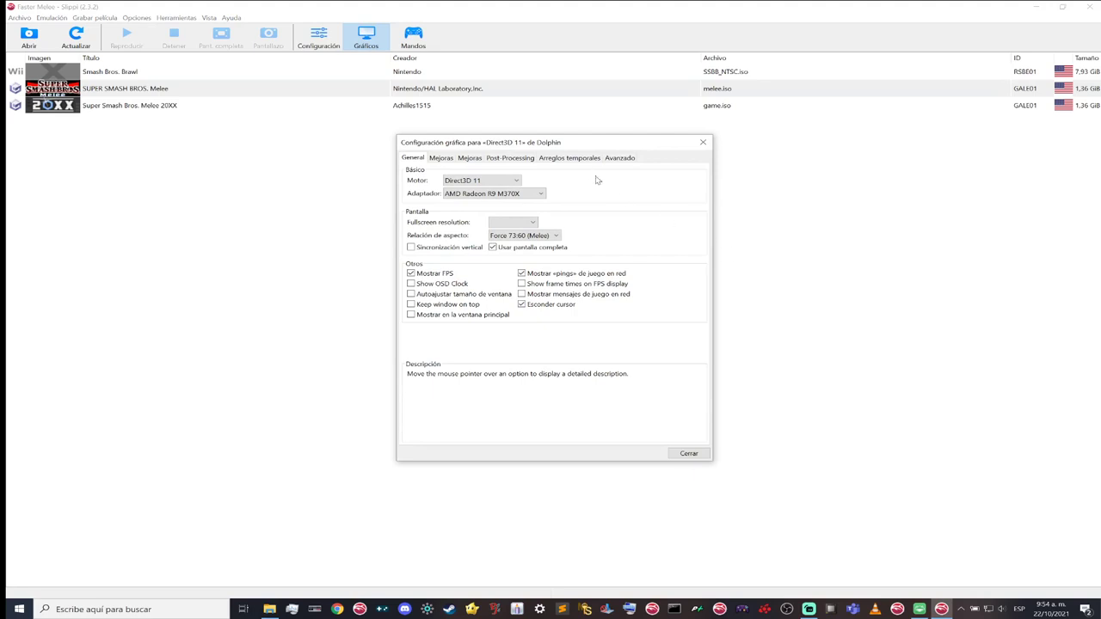
pyautogui.click(515, 182)
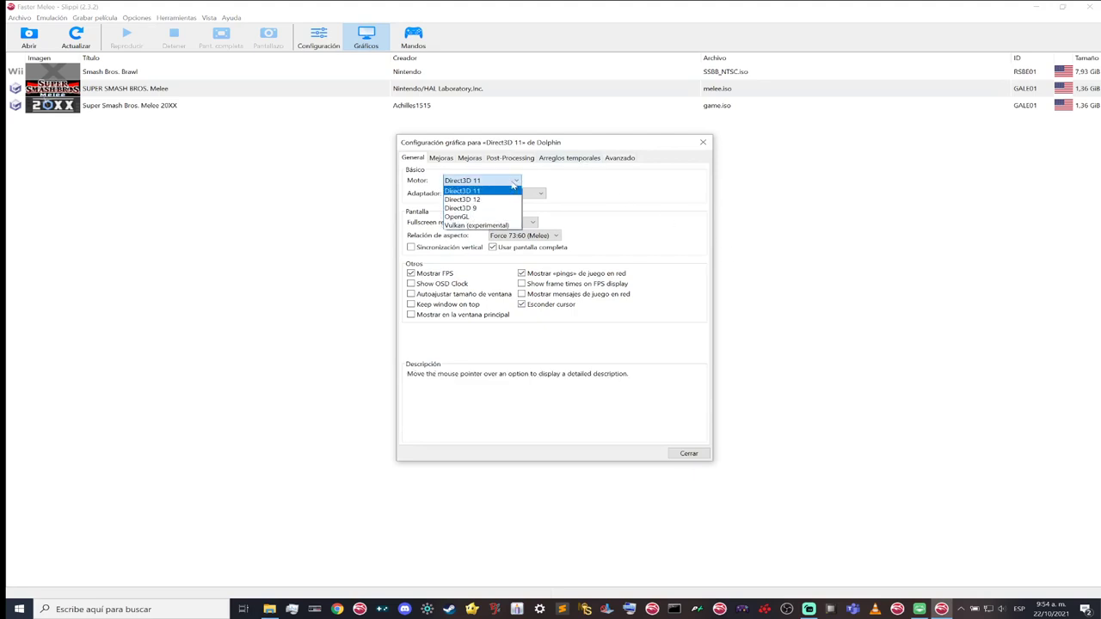
pyautogui.click(482, 203)
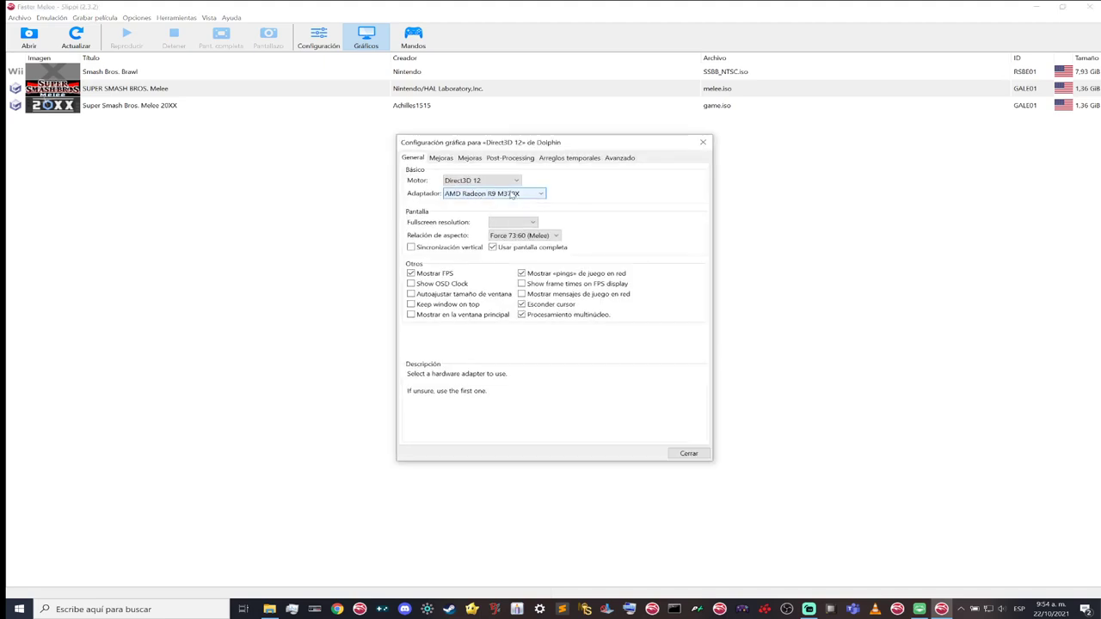
pyautogui.click(518, 182)
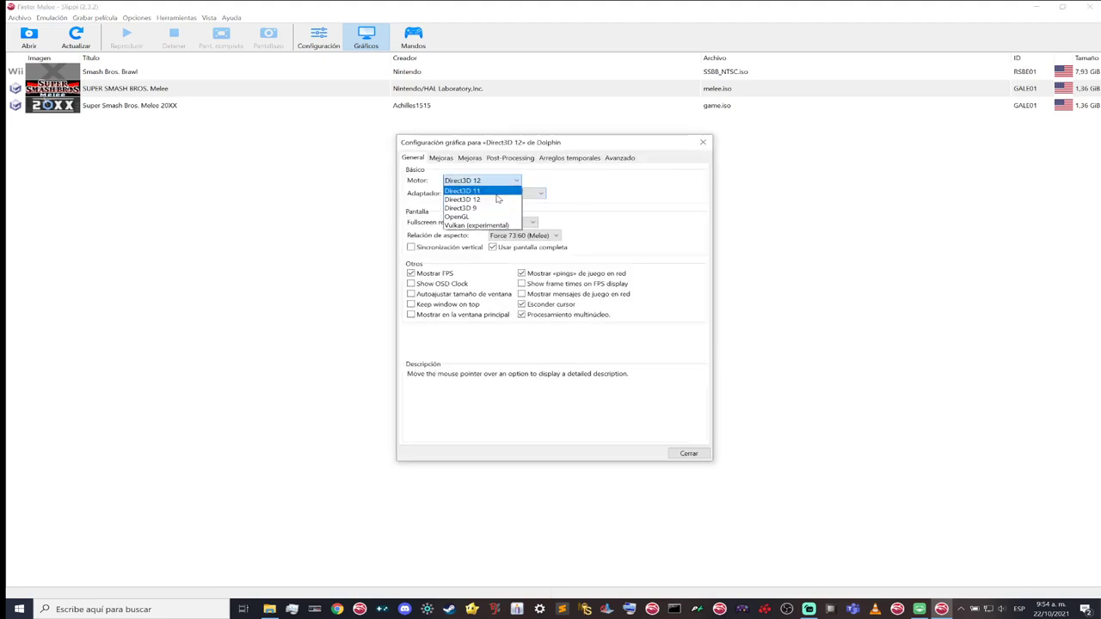
pyautogui.click(495, 195)
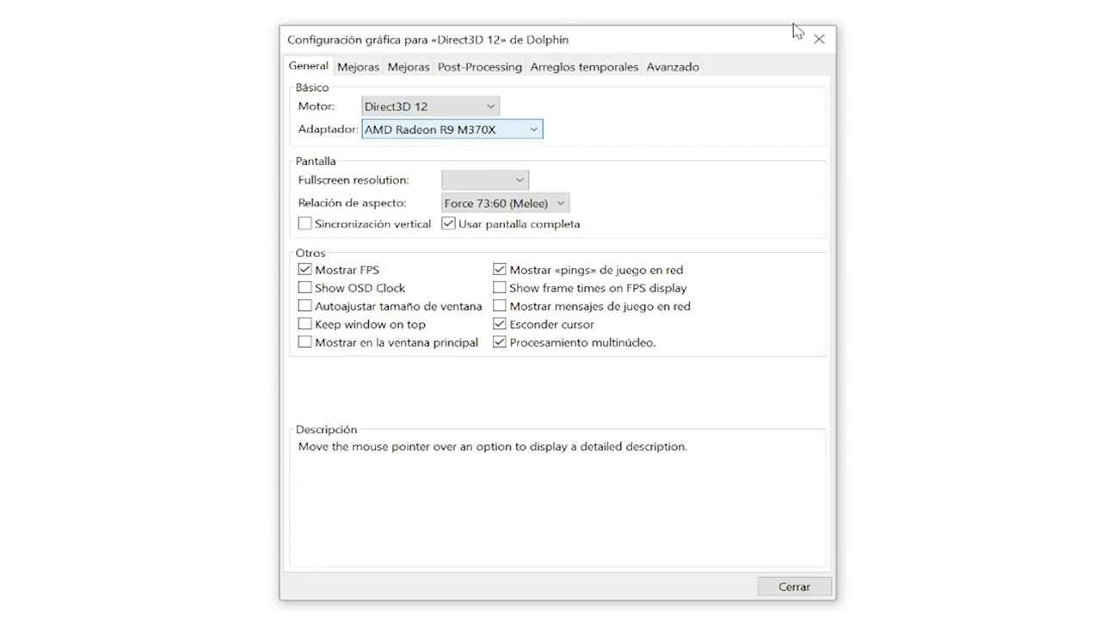
# Set the fullscreen resolution to 1280x720 and the aspect ratio to Automático
pyautogui.click(483, 180)
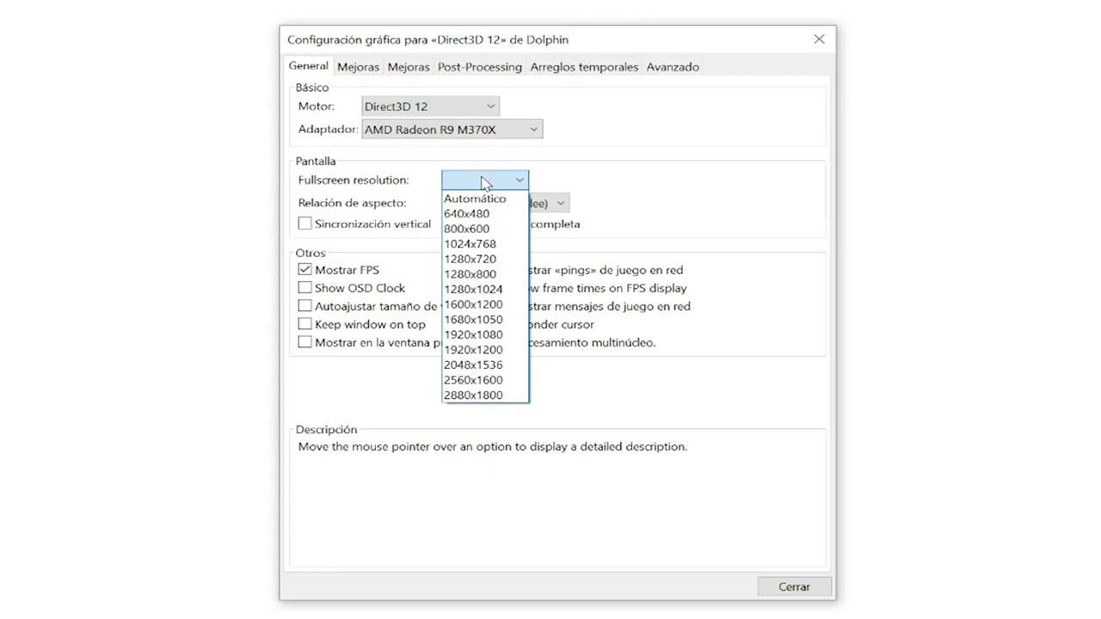
pyautogui.click(492, 259)
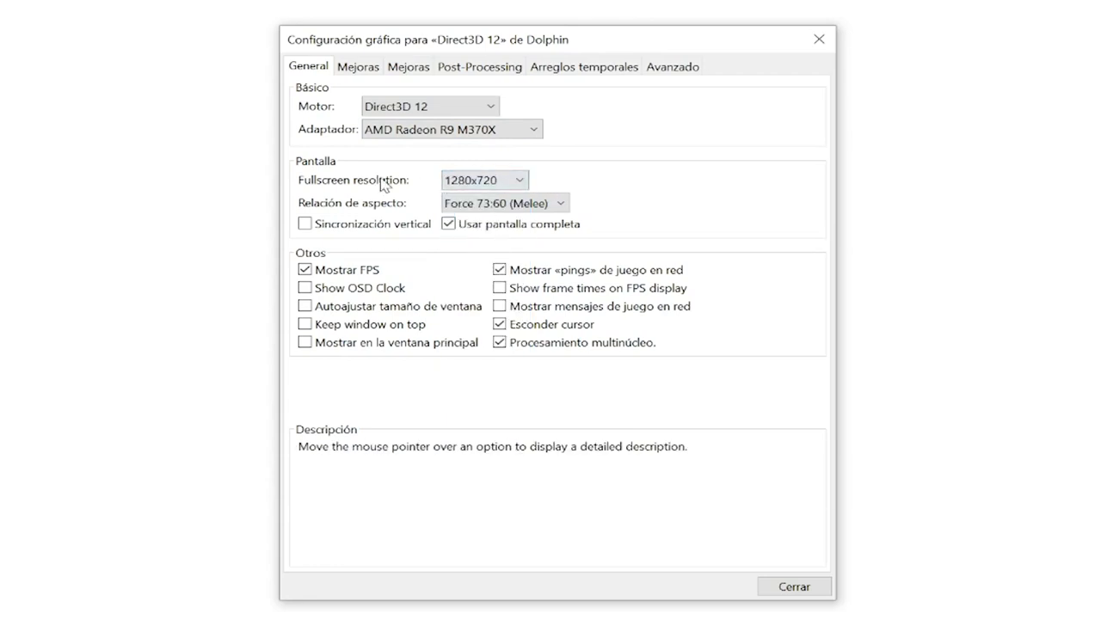
pyautogui.click(501, 204)
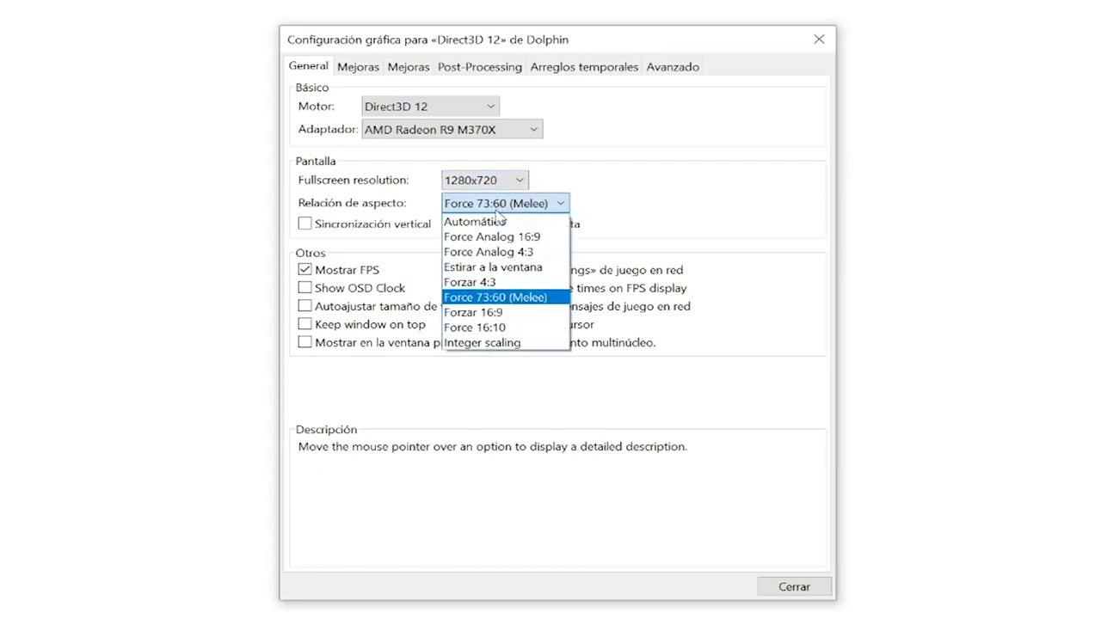
pyautogui.click(497, 221)
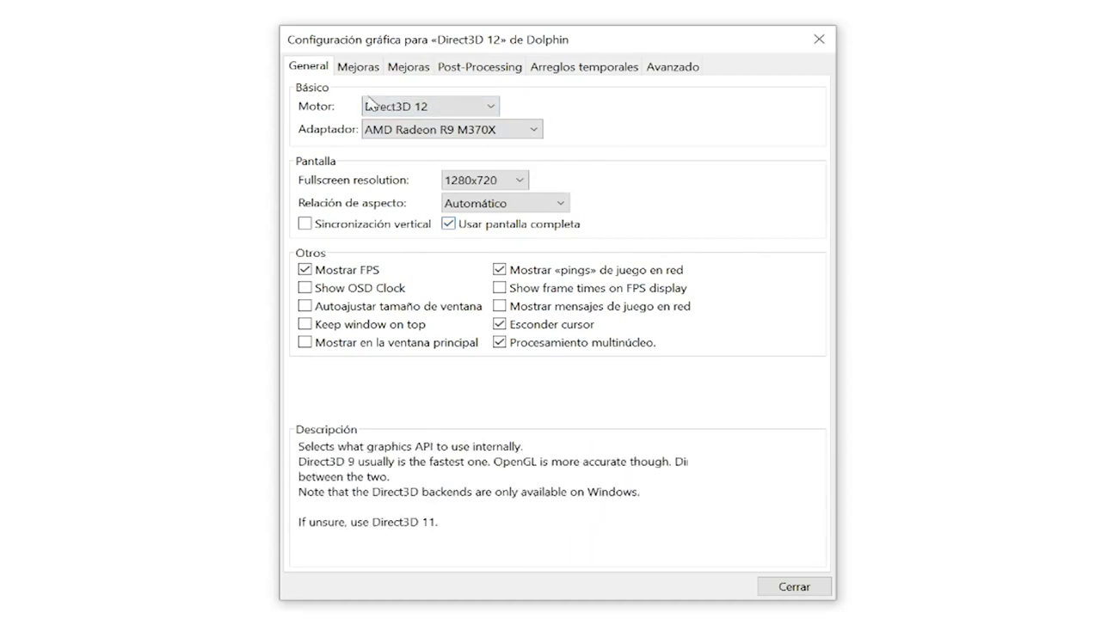
# Set the internal resolution enhancement to 2x (1280x1056) for 720p and close the graphics configuration
pyautogui.click(358, 67)
pyautogui.click(602, 108)
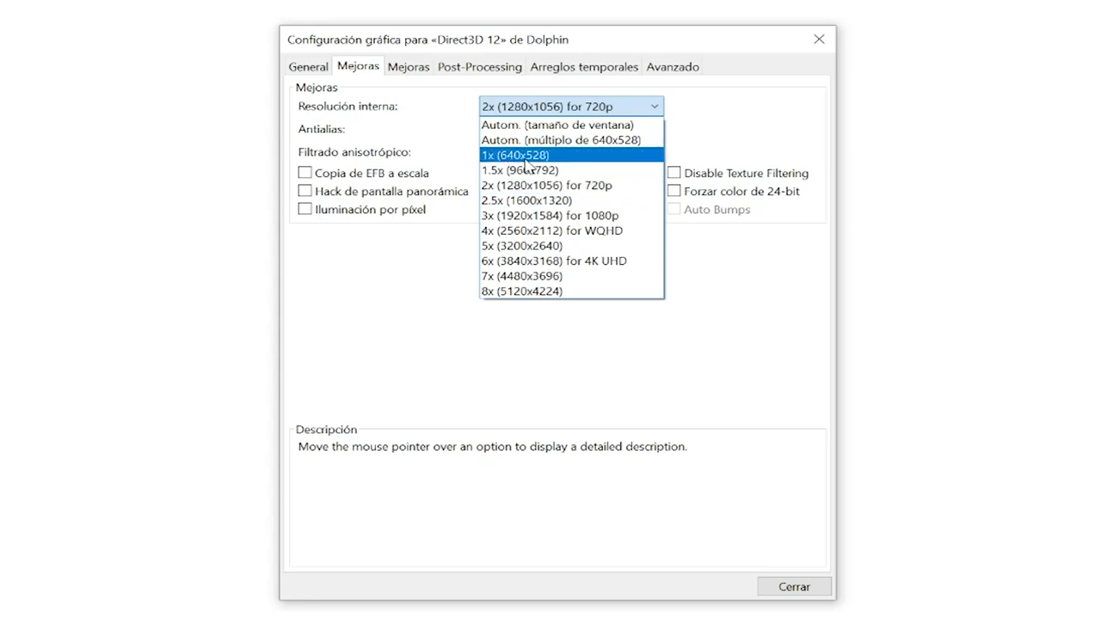
pyautogui.click(573, 185)
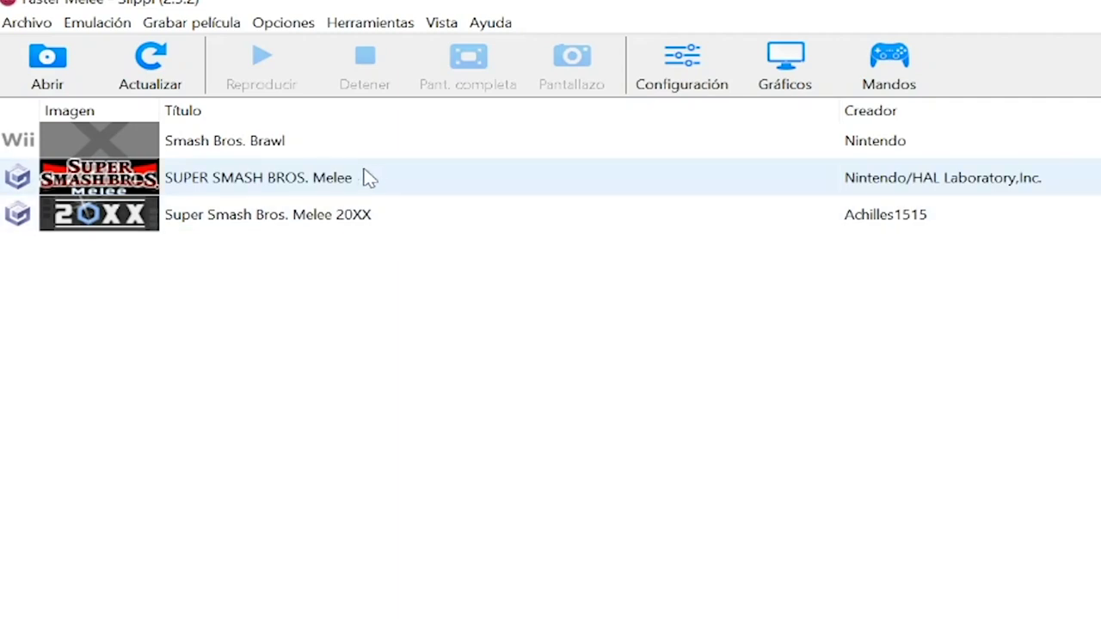
# Enable the optional Widescreen 16:9 Gecko code in the properties of SUPER SMASH BROS. Melee and close them
pyautogui.rightClick(348, 185)
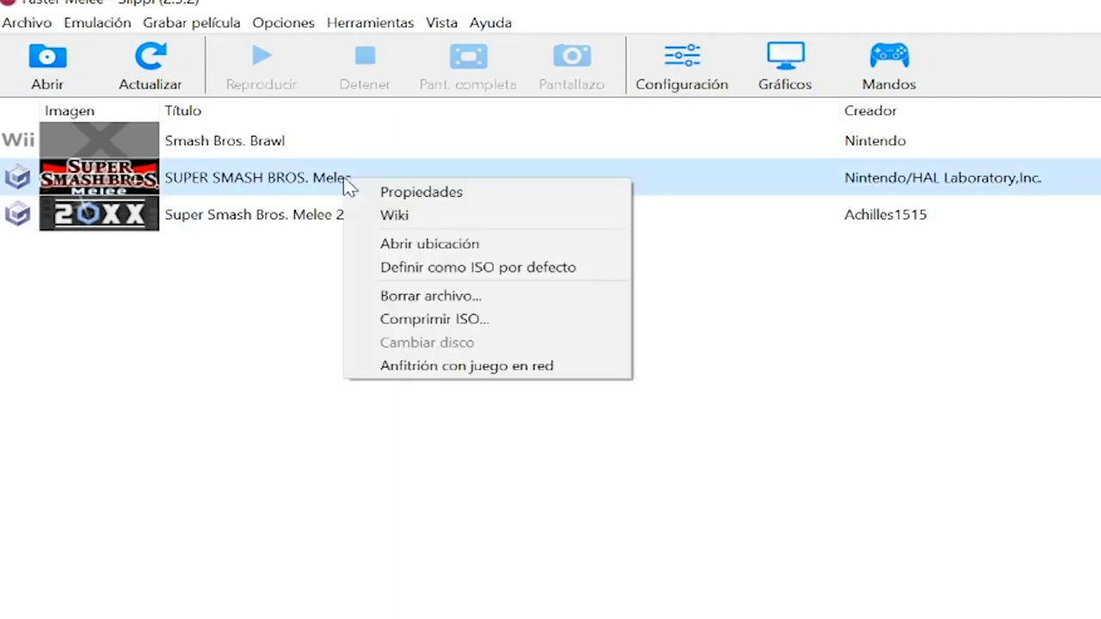
pyautogui.click(365, 188)
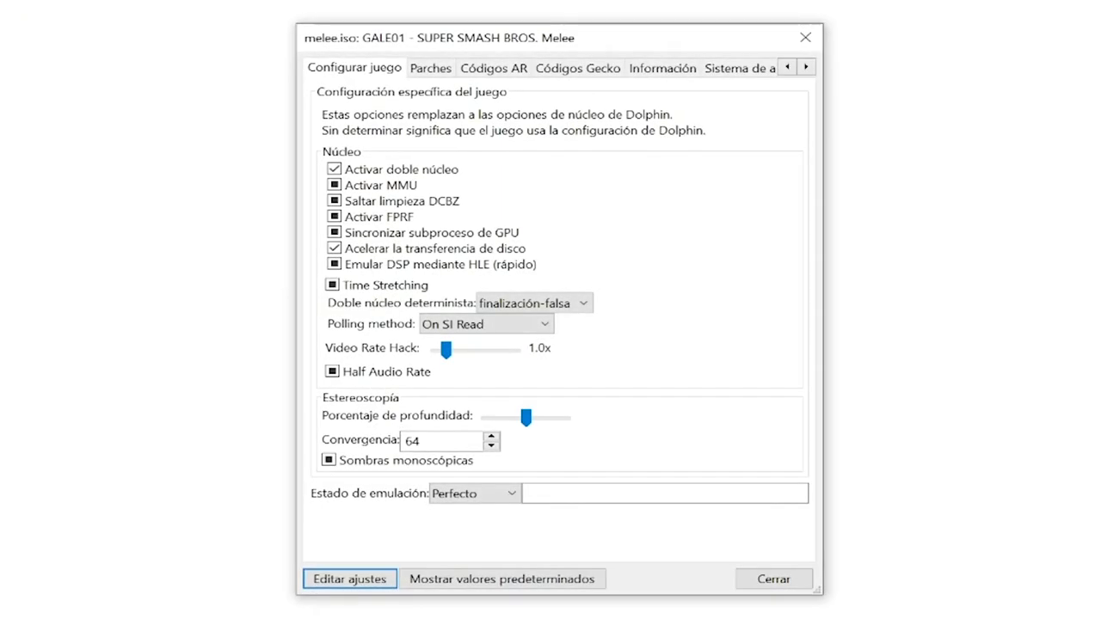
pyautogui.click(587, 76)
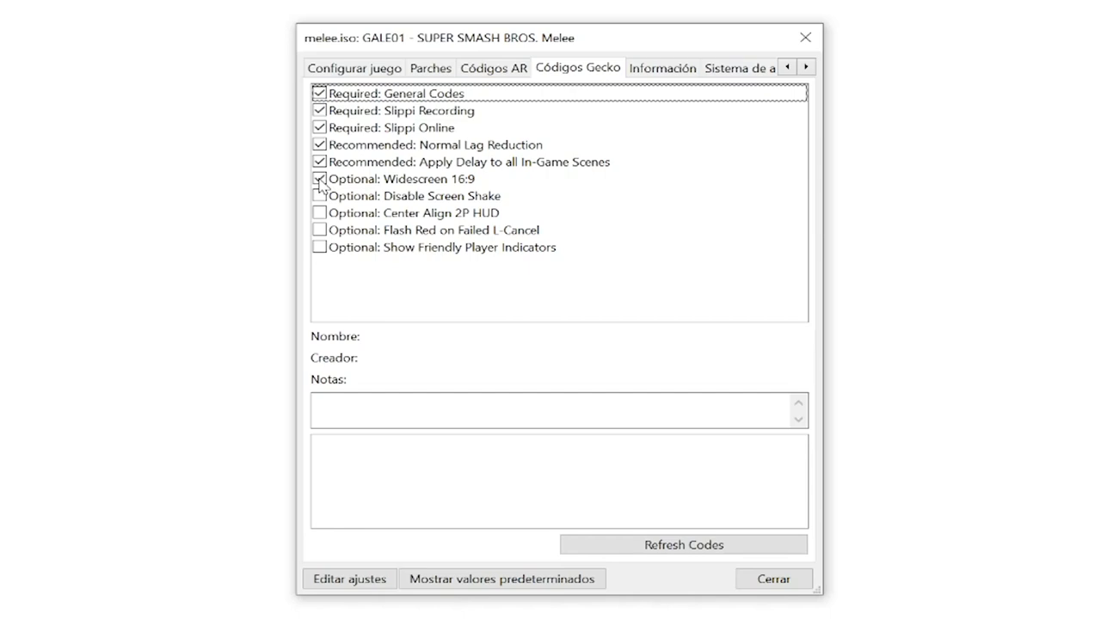
pyautogui.click(785, 586)
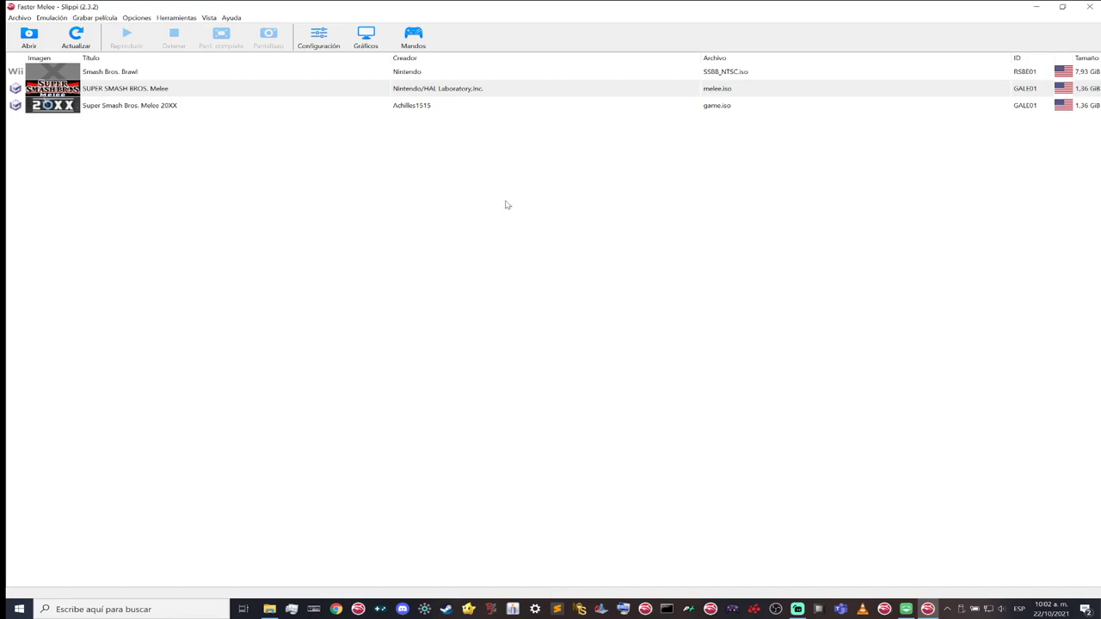
# Launch SUPER SMASH BROS. Melee, then download user.json from slippi.gg's Online Instructions page and show it in its folder
pyautogui.doubleClick(507, 88)
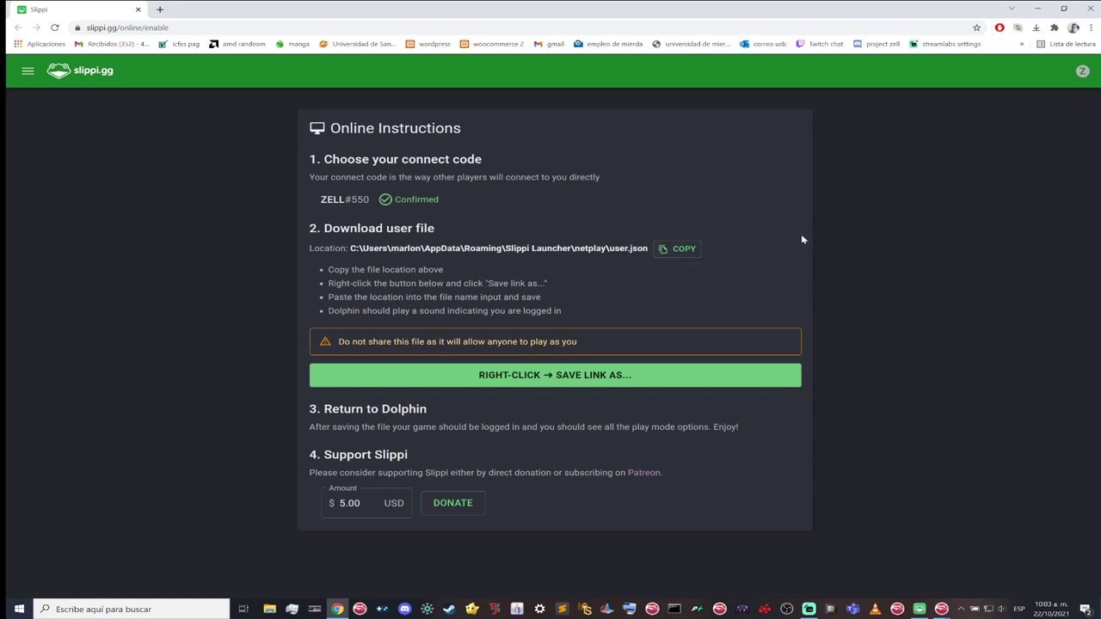
pyautogui.click(596, 378)
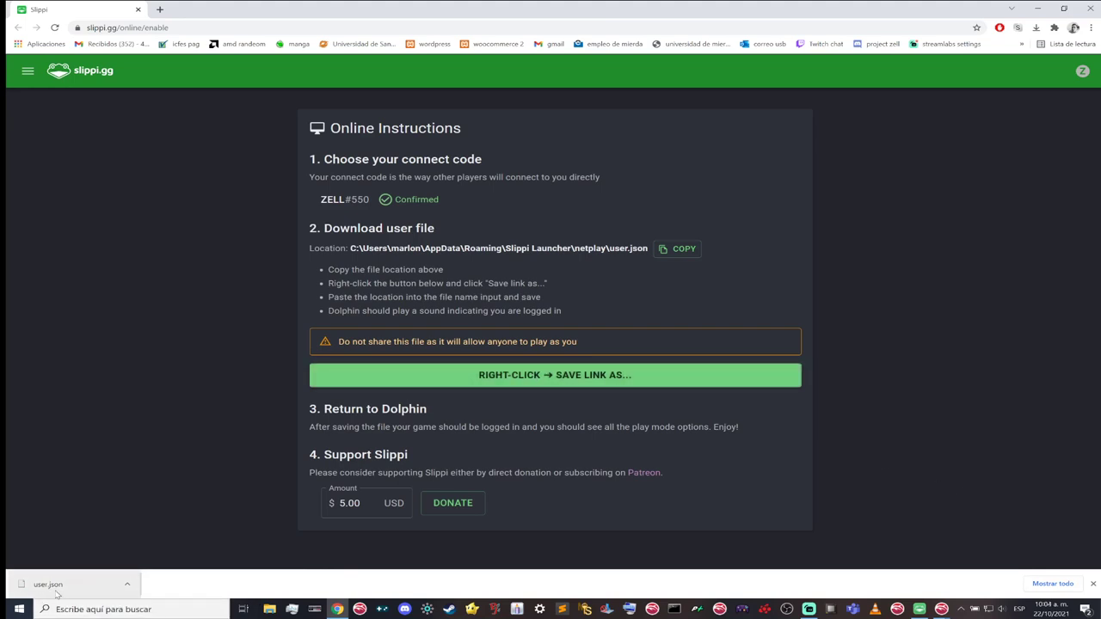
pyautogui.click(1052, 584)
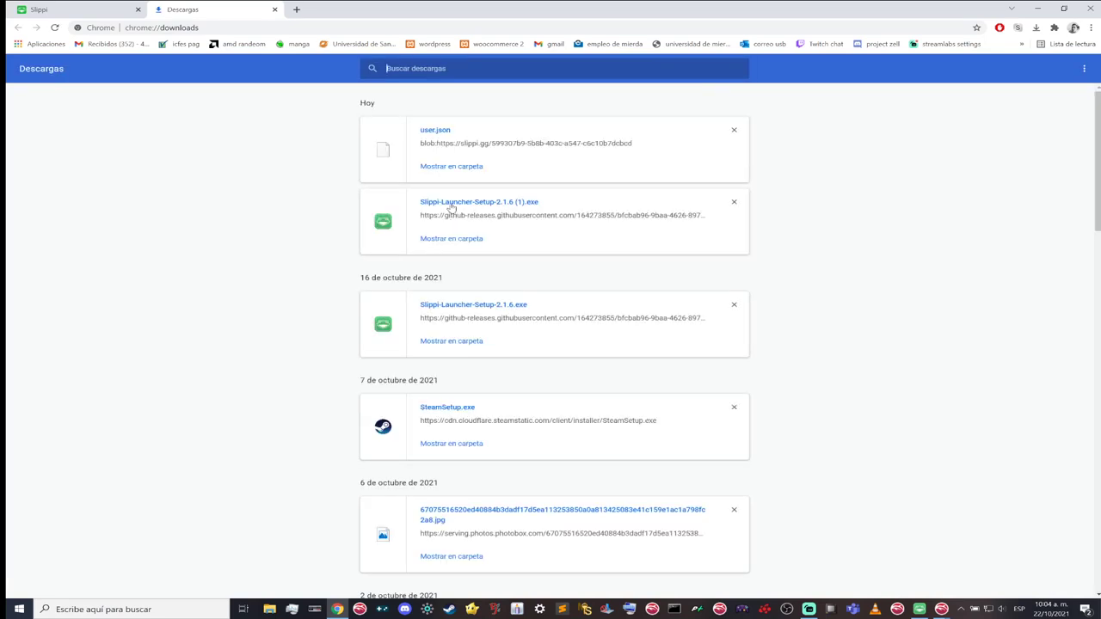
pyautogui.click(451, 168)
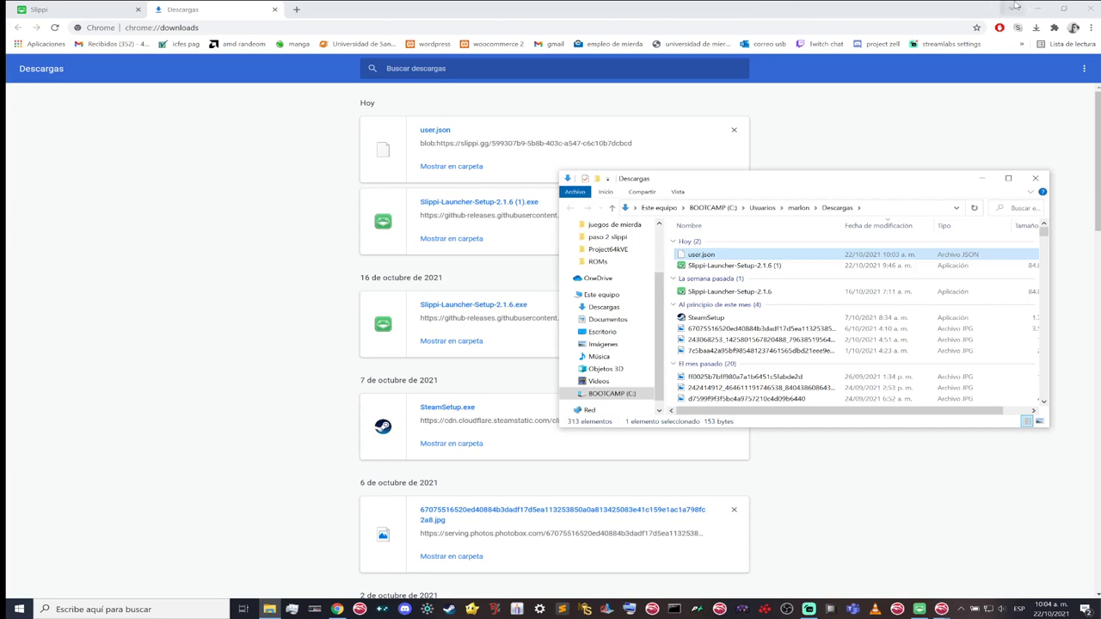
# Copy user.json from the Descargas folder and close the browser and folder windows
pyautogui.click(1065, 8)
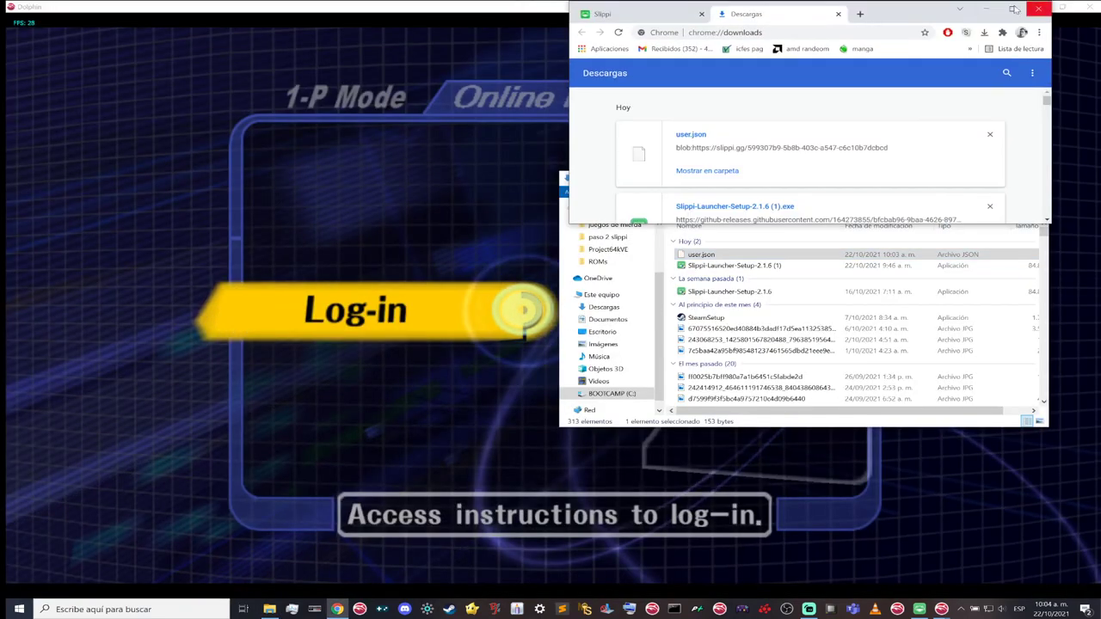
pyautogui.click(731, 266)
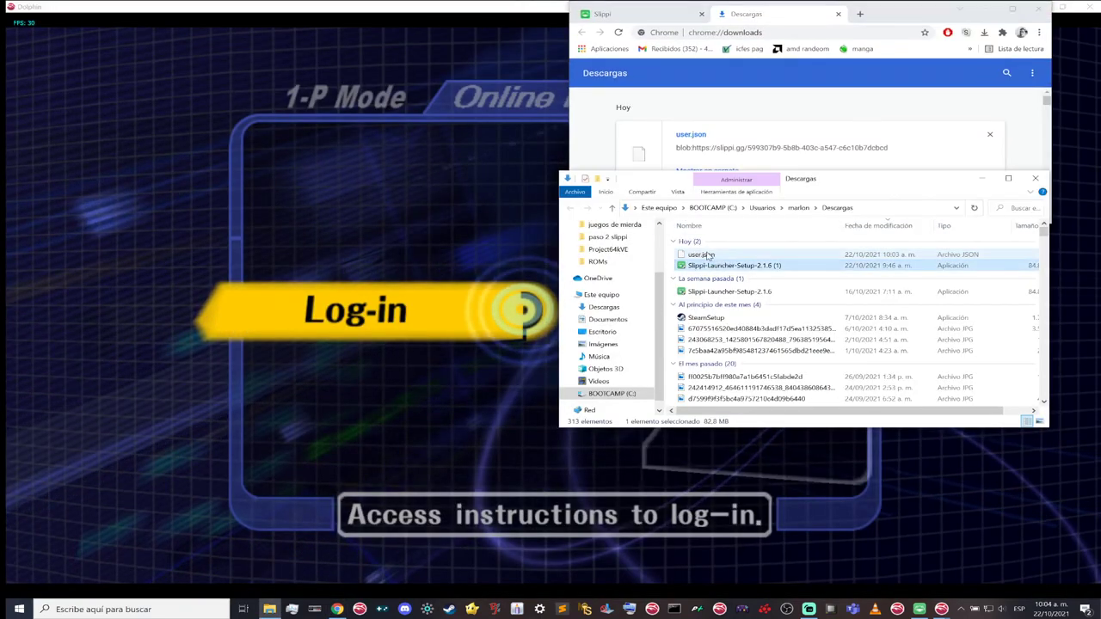
pyautogui.click(707, 255)
pyautogui.rightClick(707, 255)
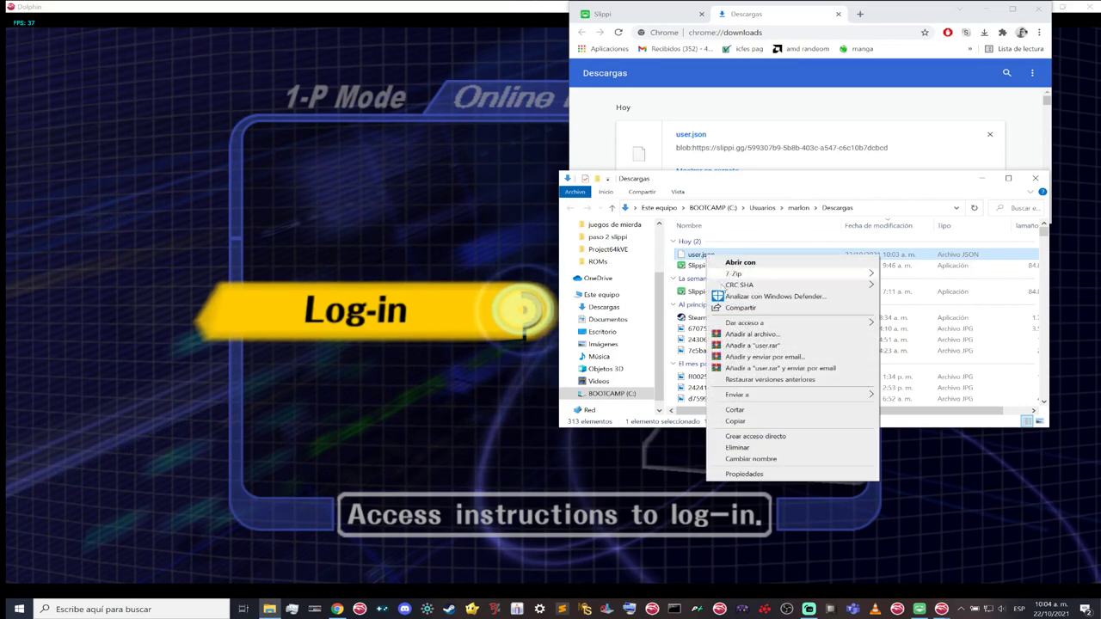
pyautogui.click(736, 422)
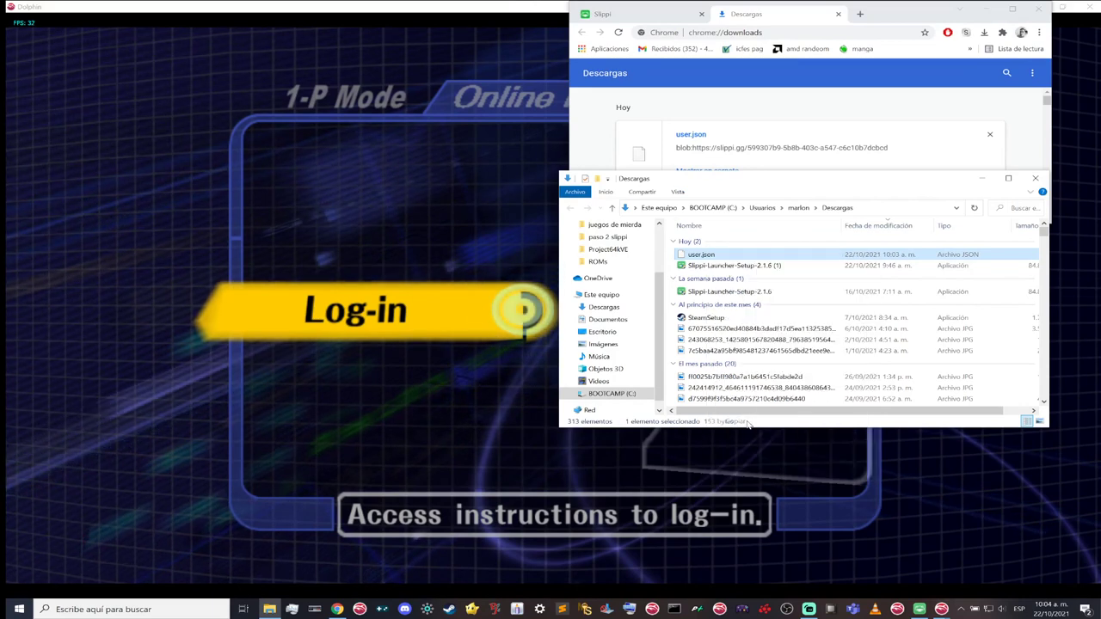
pyautogui.click(1035, 12)
pyautogui.click(1035, 178)
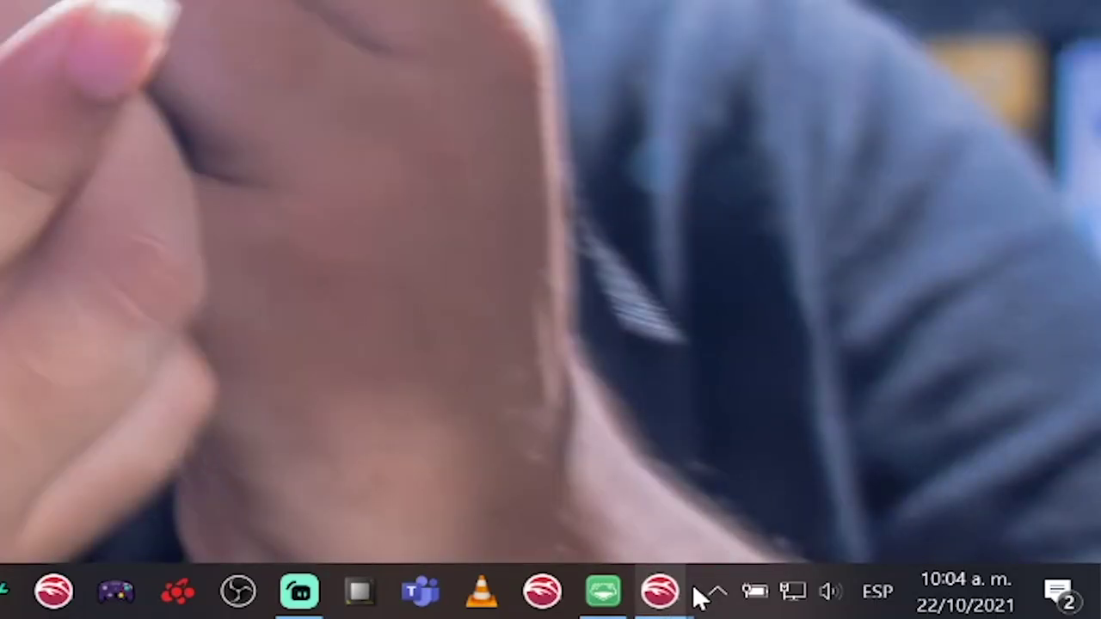
# Open the netplay folder from the running Slippi Dolphin's shortcut properties and paste user.json into it
pyautogui.rightClick(678, 599)
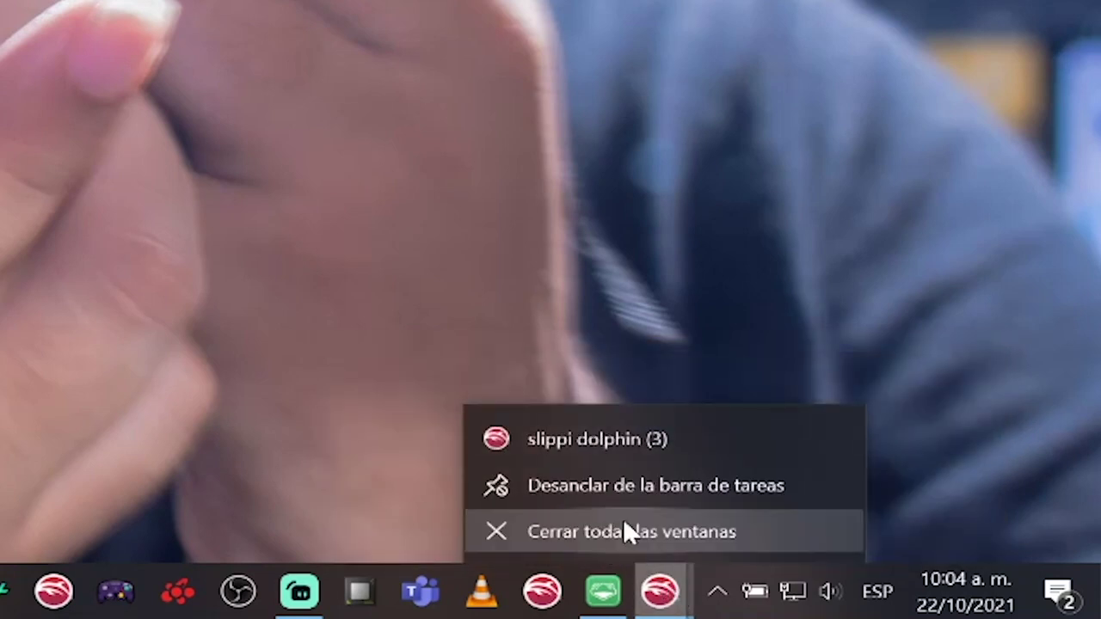
pyautogui.rightClick(598, 457)
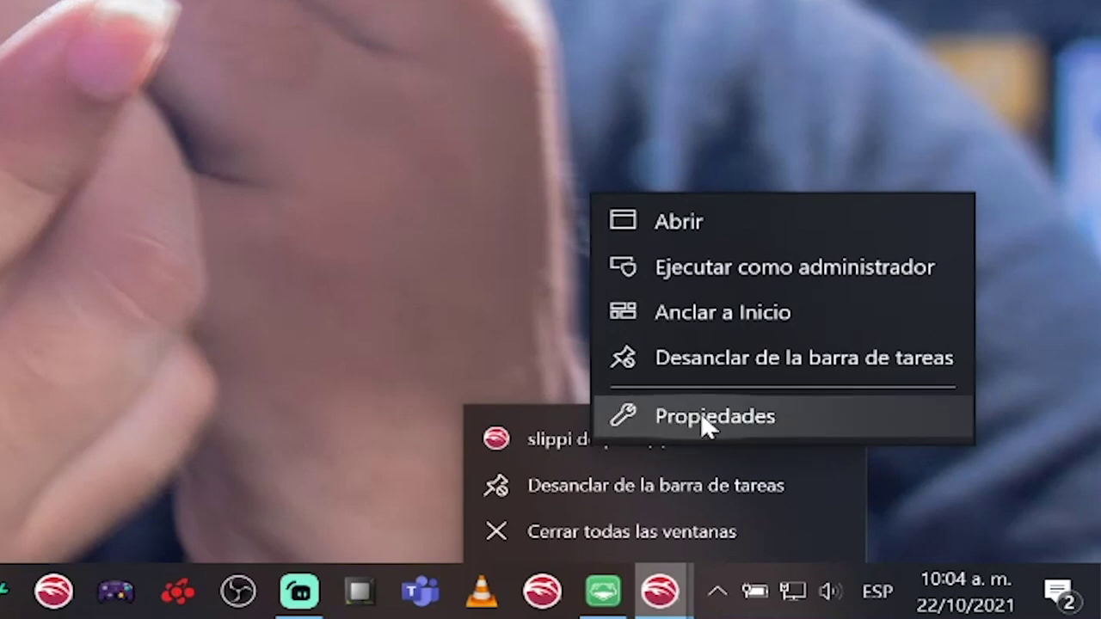
pyautogui.click(701, 416)
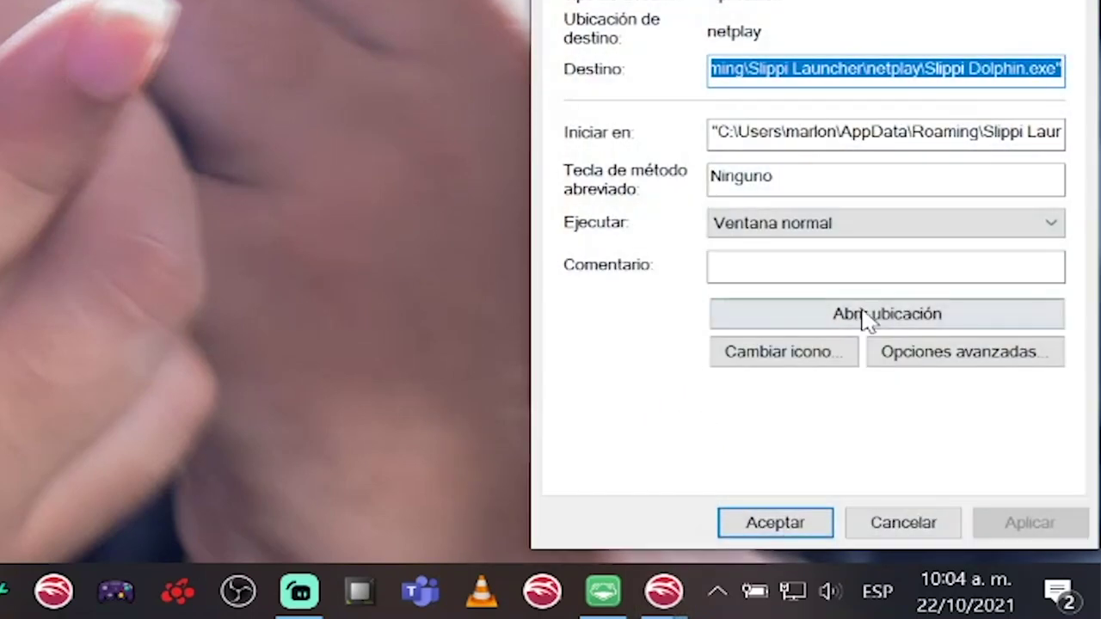
pyautogui.click(895, 317)
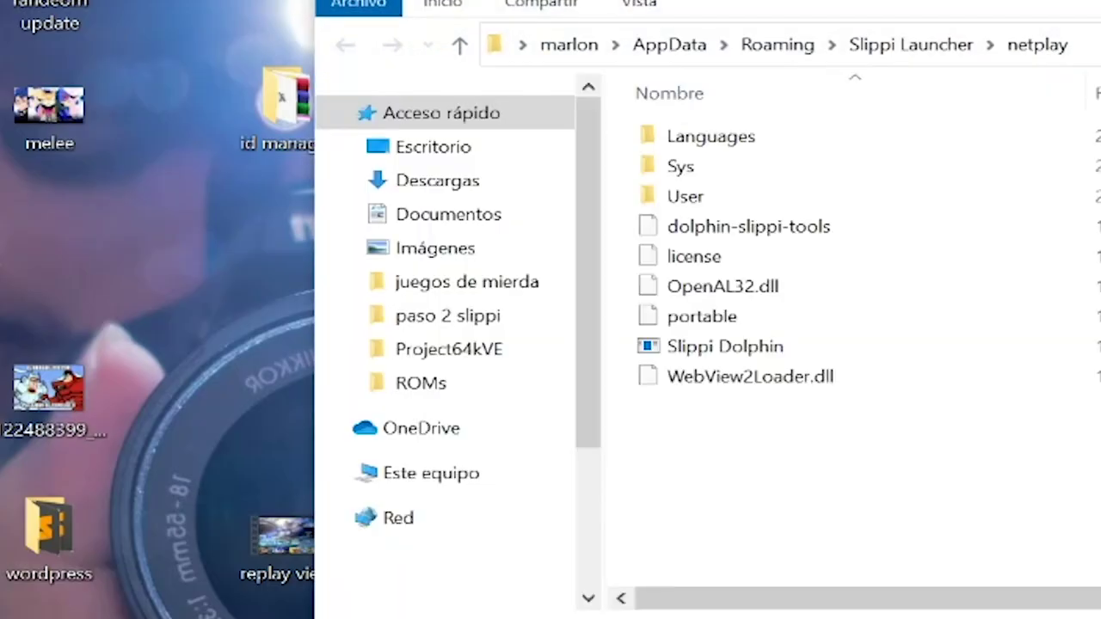
pyautogui.click(845, 460)
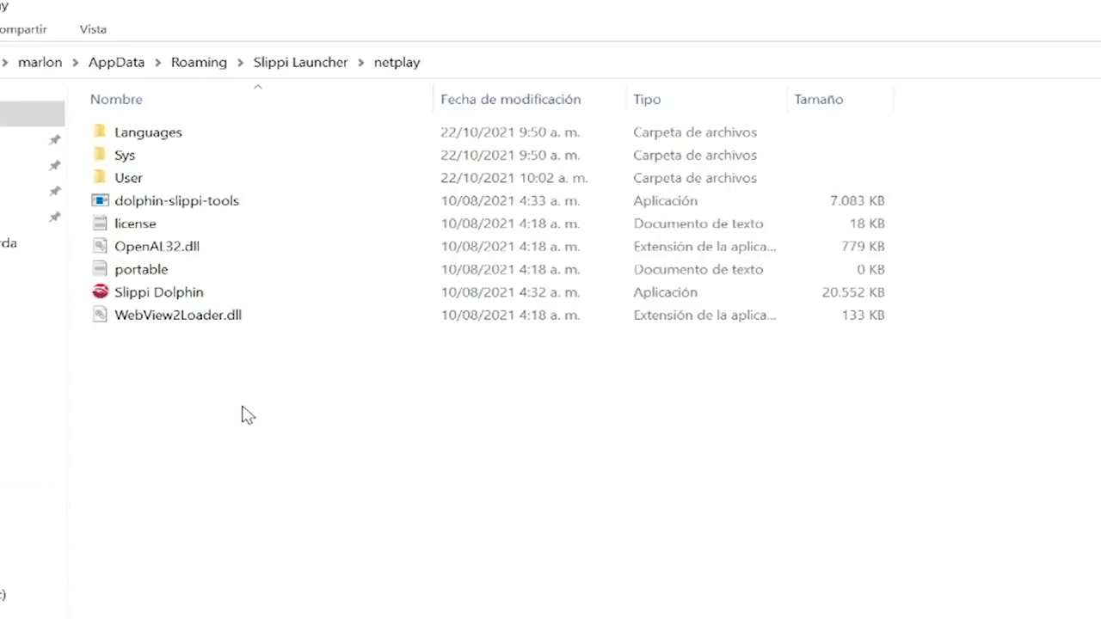
pyautogui.rightClick(267, 404)
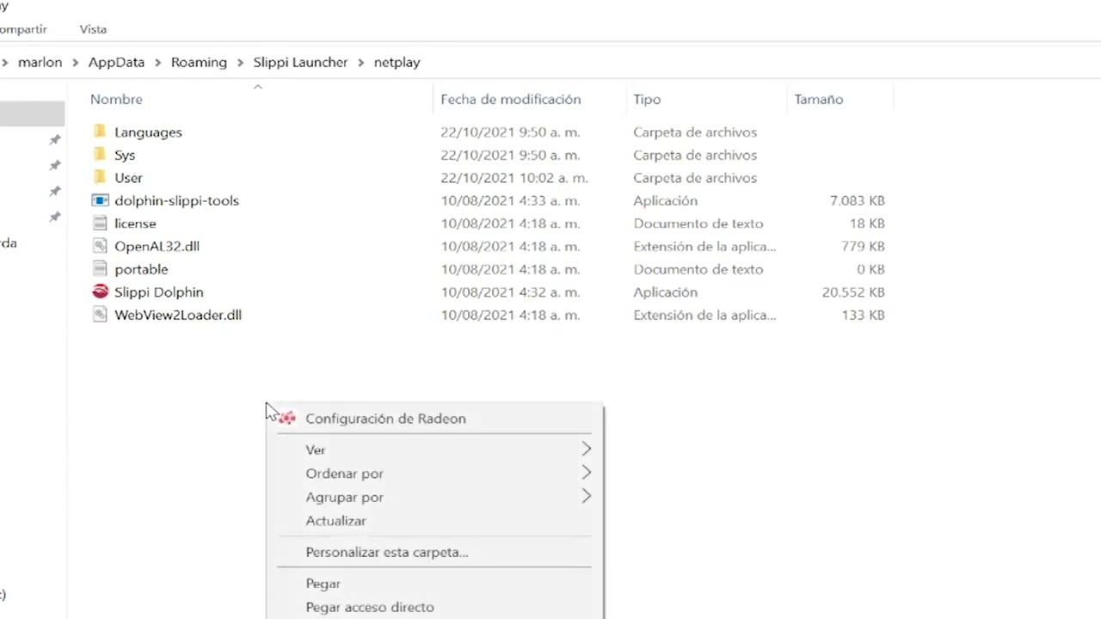
pyautogui.click(339, 585)
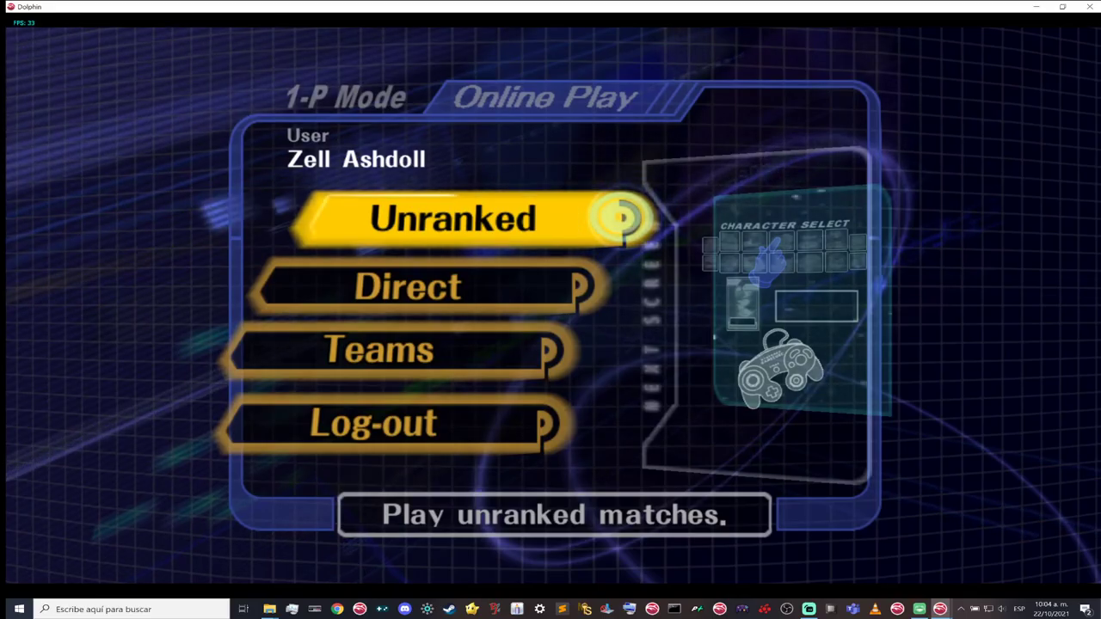
# Enter Unranked mode in Melee's online play and move the character cursor across the roster to Pichu
pyautogui.press('Return')
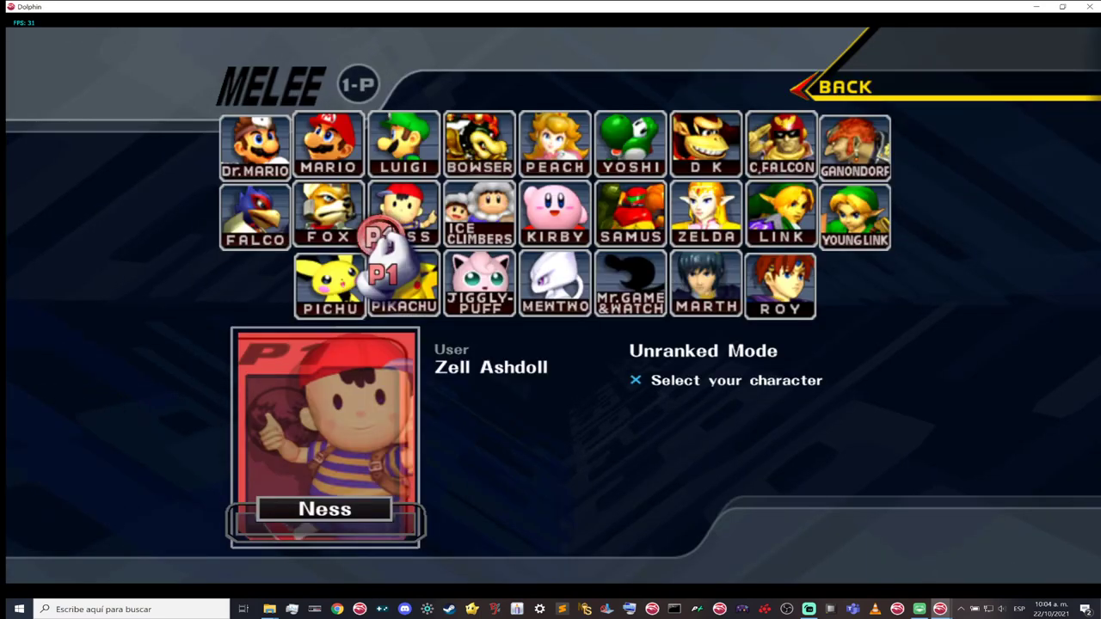
pyautogui.press('Right')
pyautogui.press('Left')
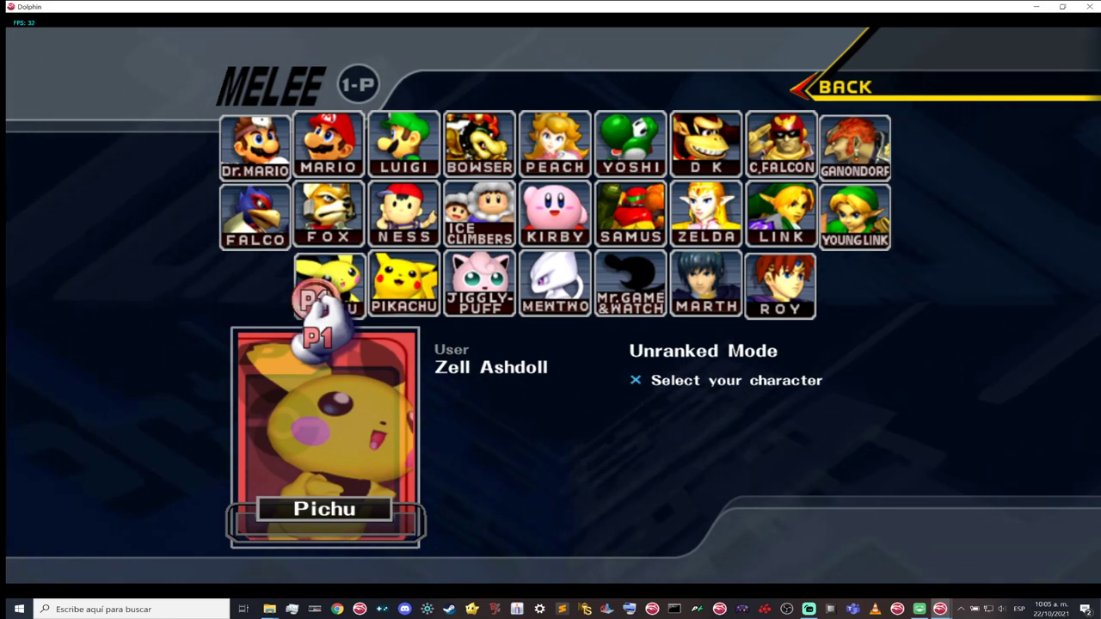
pyautogui.press('Right')
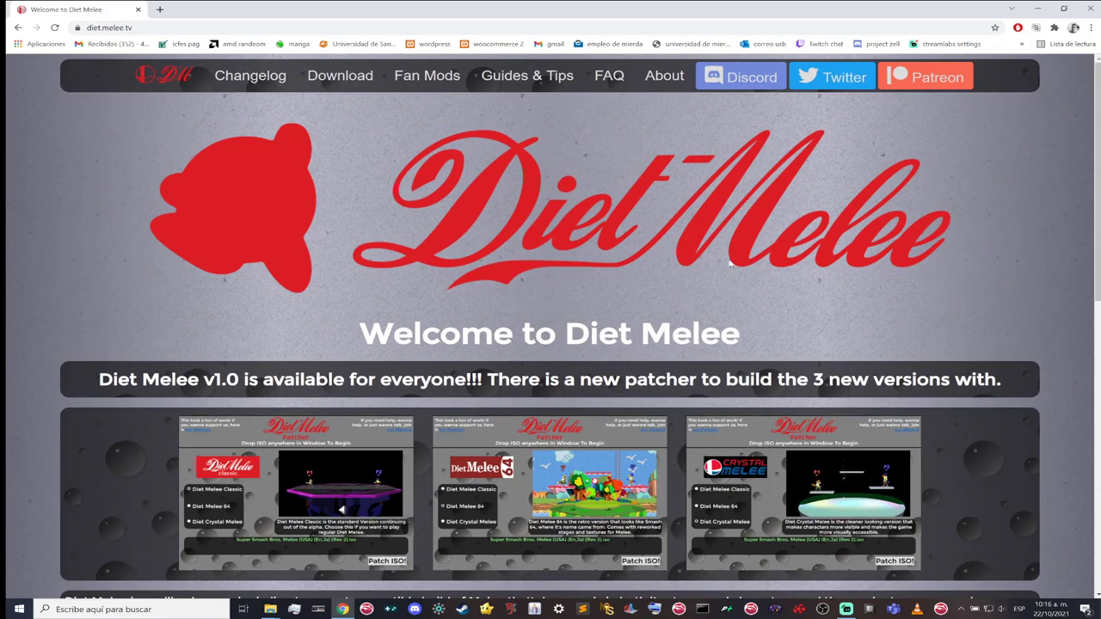
# Download Diet Melee Offline Patcher v0.8.0 from the Windows install guide on diet.melee.tv
pyautogui.scroll(-2, 460, 158)
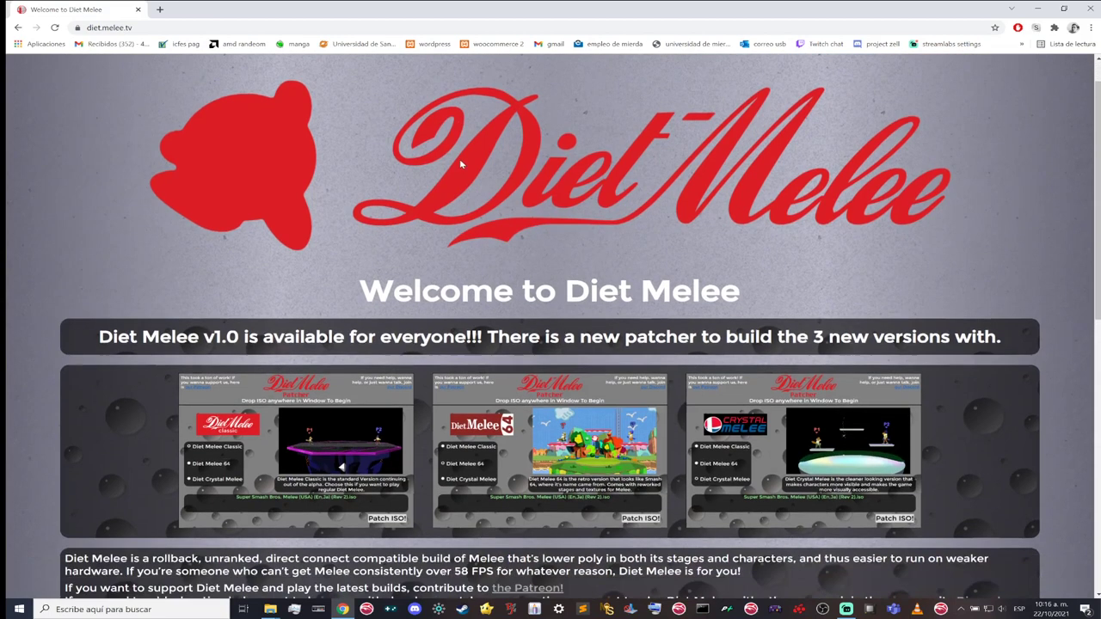
pyautogui.scroll(2, 460, 159)
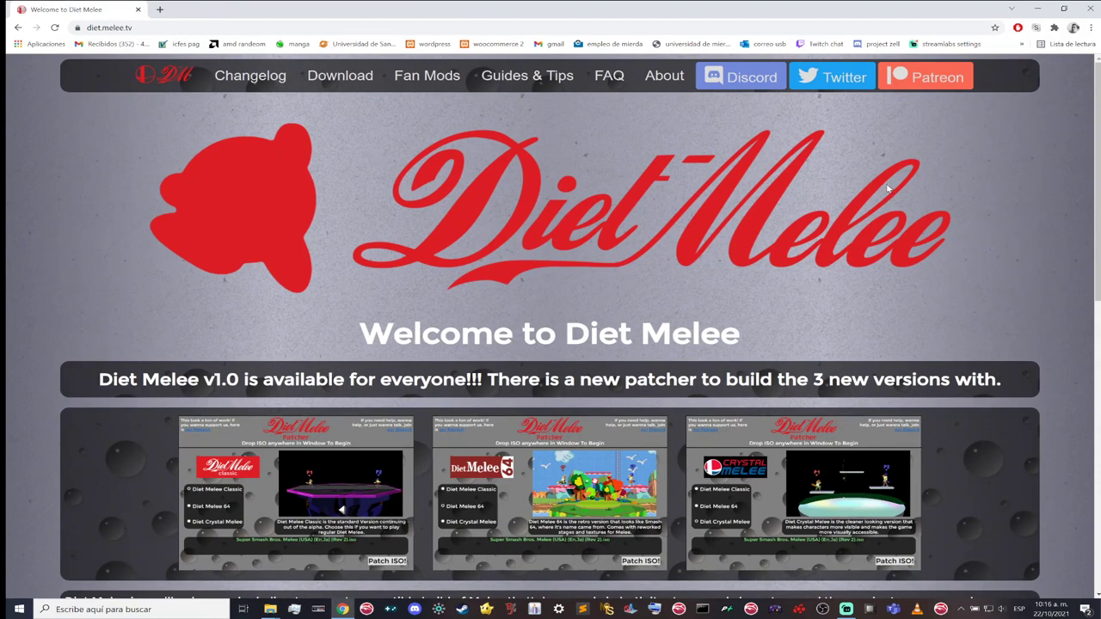
pyautogui.scroll(-2, 600, 155)
pyautogui.scroll(2, 594, 154)
pyautogui.click(351, 76)
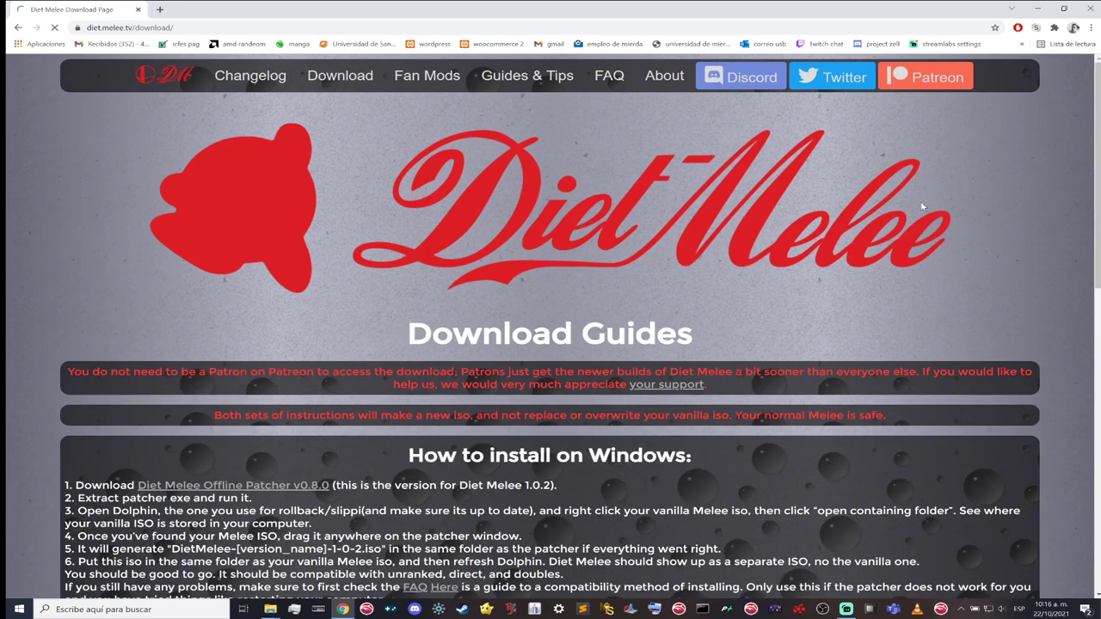
pyautogui.scroll(-2, 526, 313)
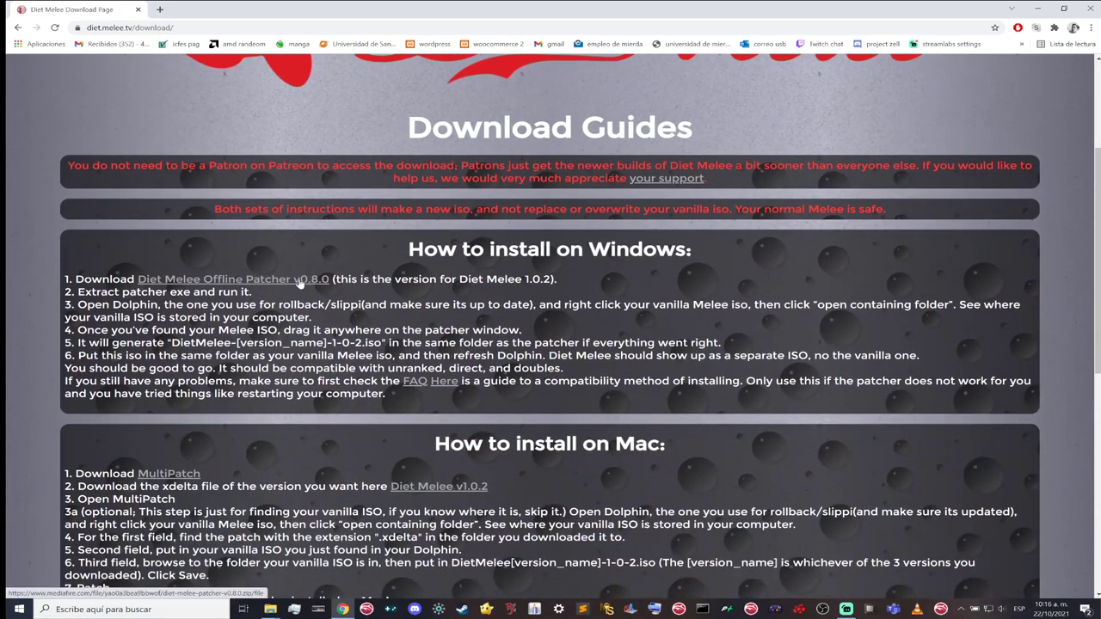
pyautogui.click(259, 283)
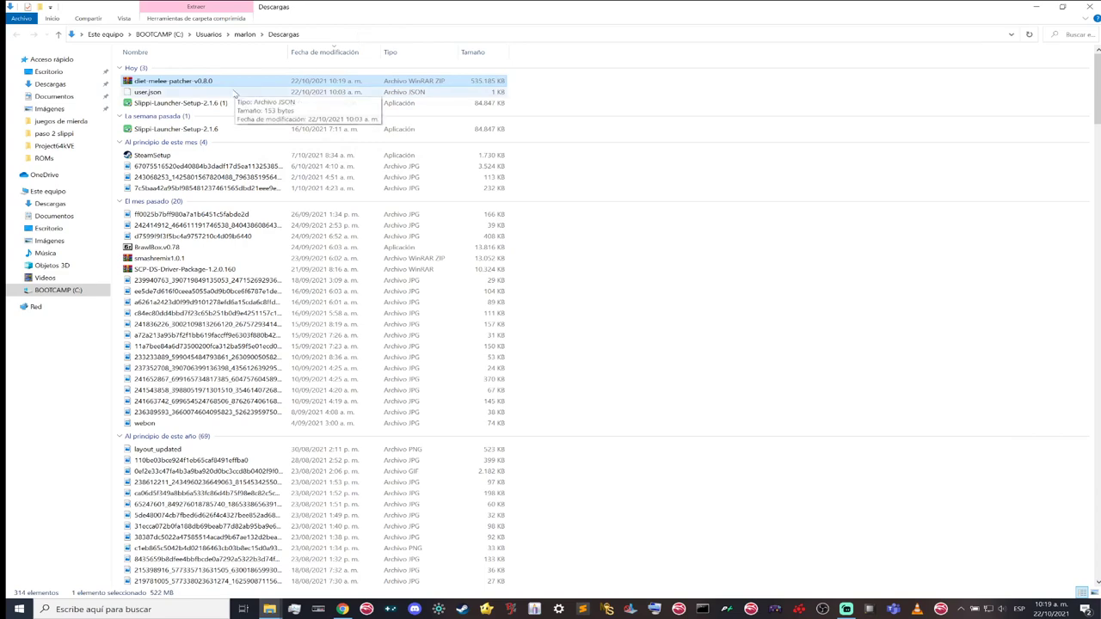
# Extract the patcher application from diet-melee-patcher-v0.8.0.zip into the "juegos de mierda" folder beside the Melee ISO and bring up the patcher window
pyautogui.doubleClick(251, 82)
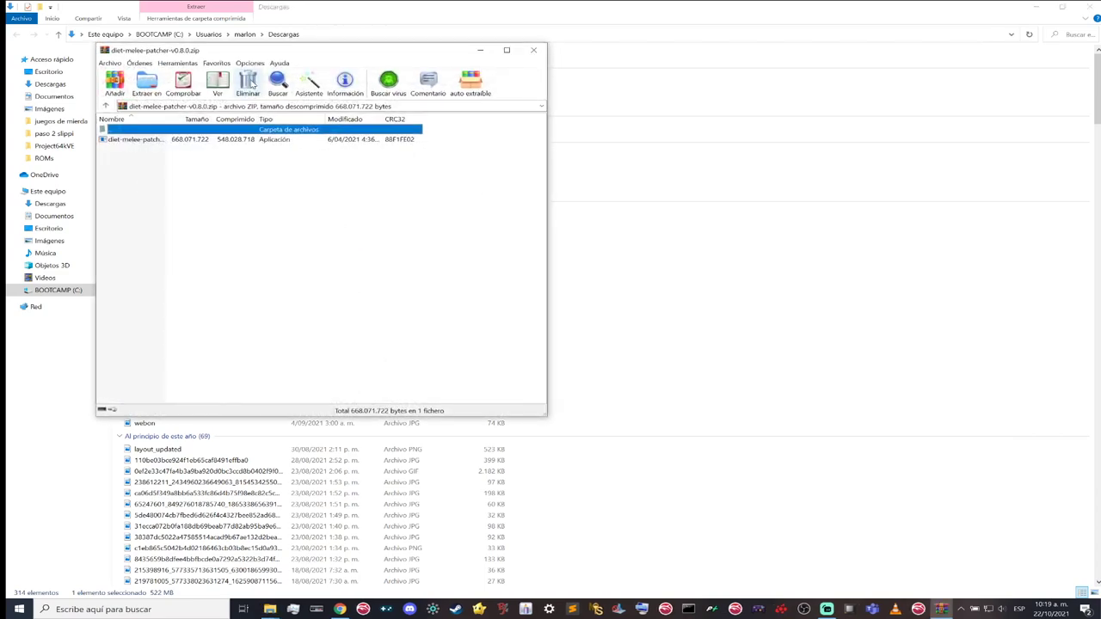
pyautogui.click(1037, 6)
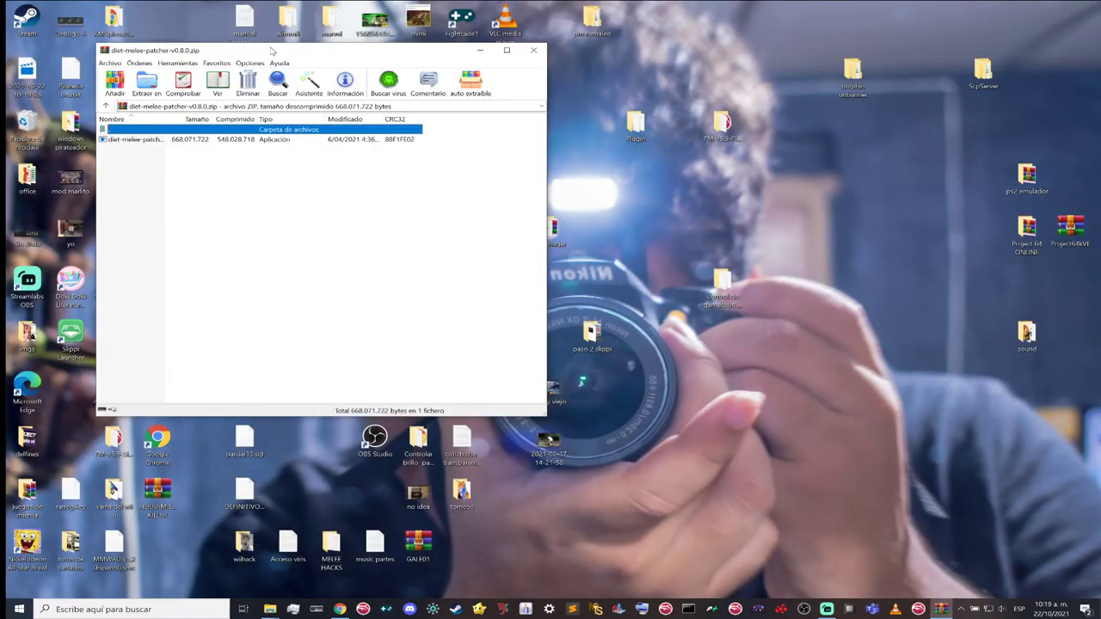
pyautogui.moveTo(270, 51); pyautogui.dragTo(694, 31)
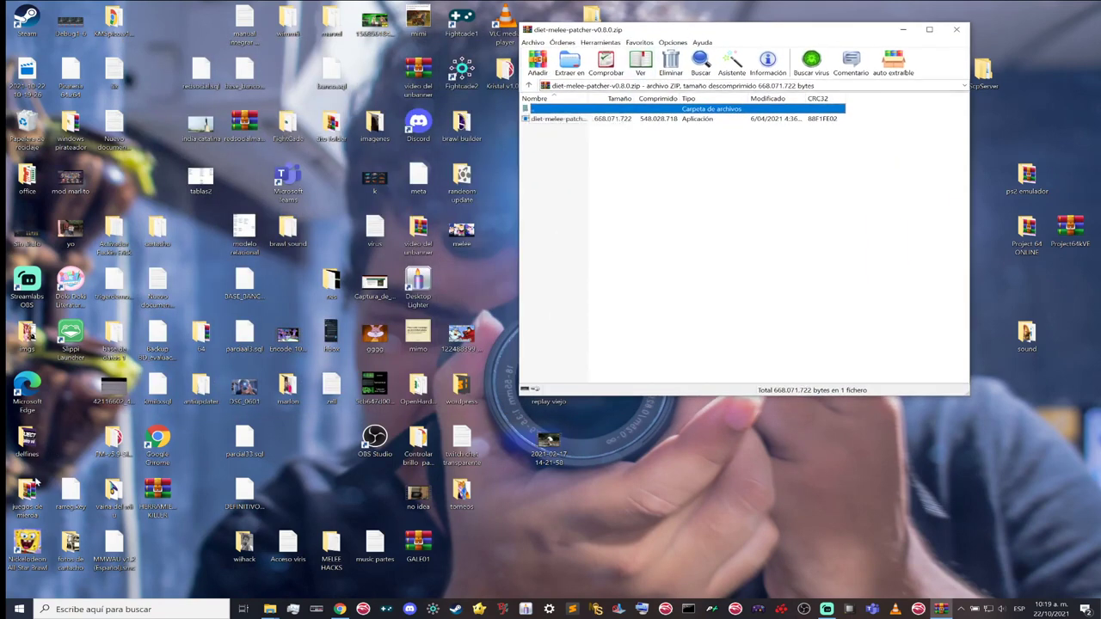
pyautogui.click(32, 488)
pyautogui.doubleClick(32, 488)
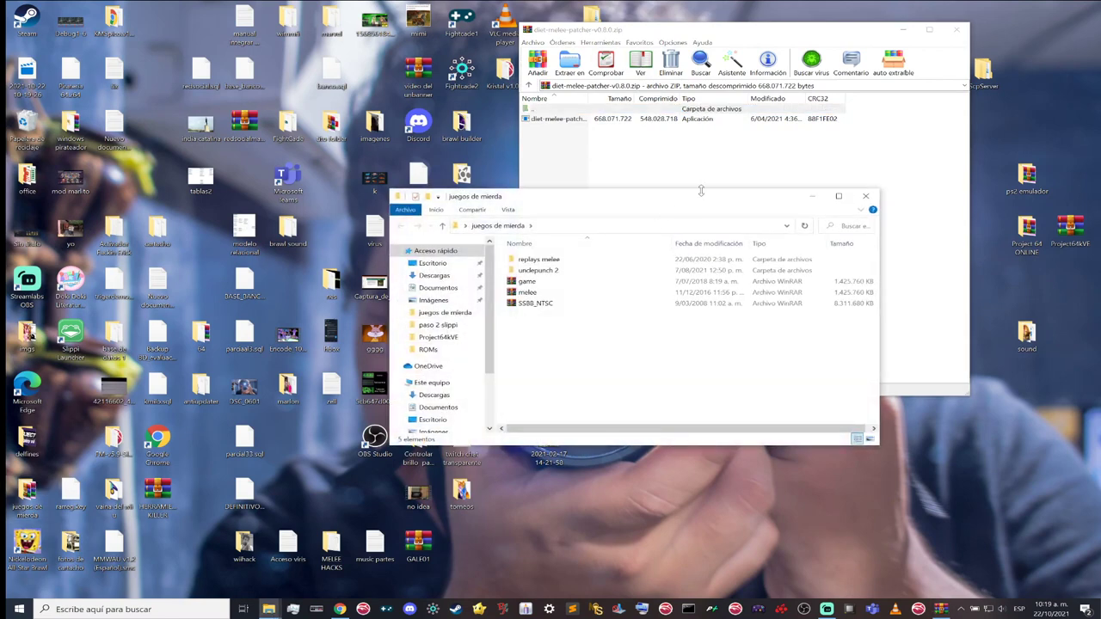
pyautogui.moveTo(699, 198); pyautogui.dragTo(411, 176)
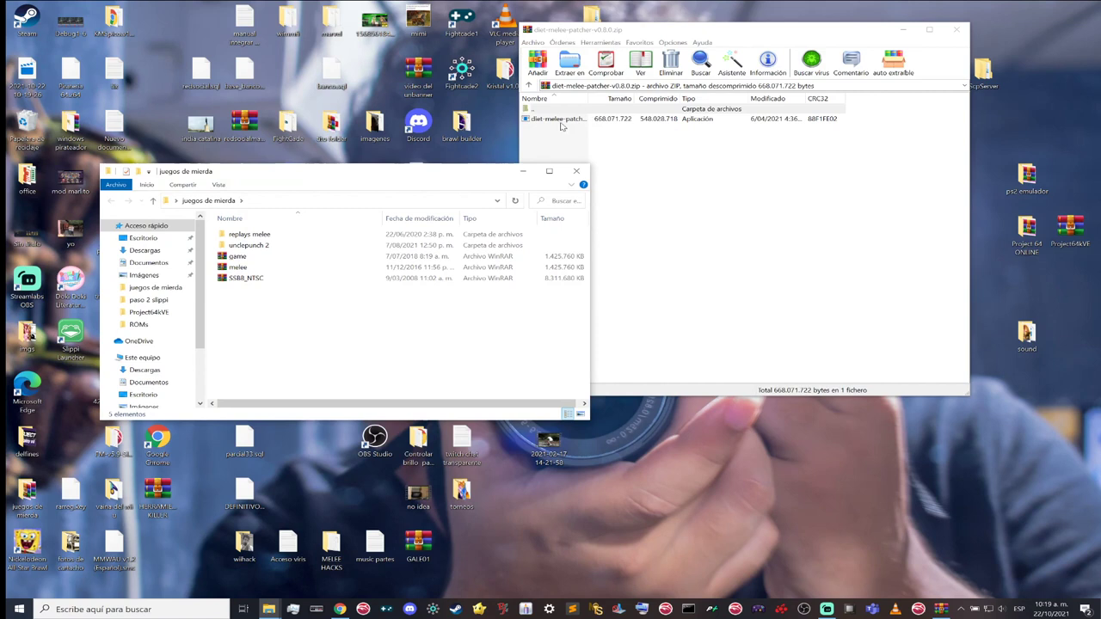
pyautogui.moveTo(563, 121); pyautogui.dragTo(405, 320)
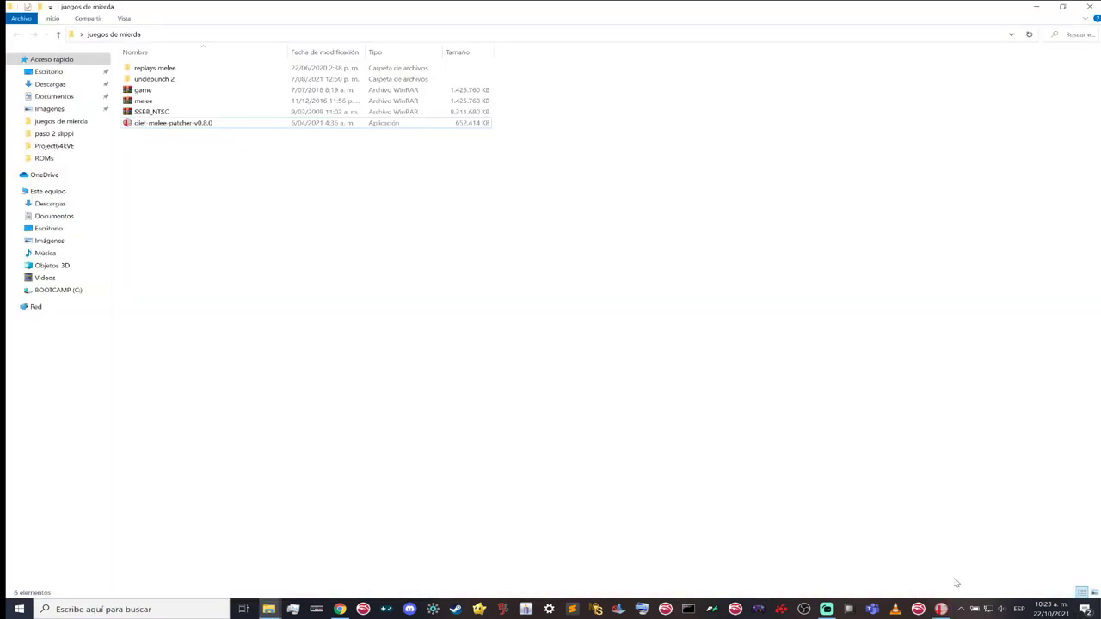
pyautogui.click(941, 609)
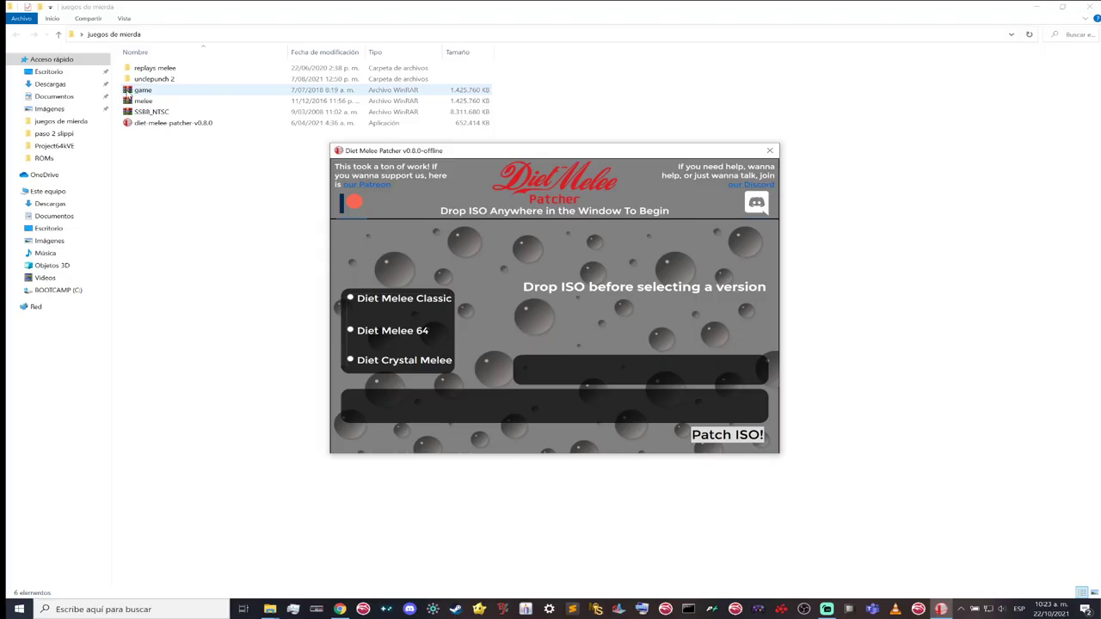
# Load melee.iso into the Diet Melee Patcher, preview the Classic, 64 and Crystal versions, and patch it as Diet Crystal Melee
pyautogui.moveTo(129, 100); pyautogui.dragTo(606, 326)
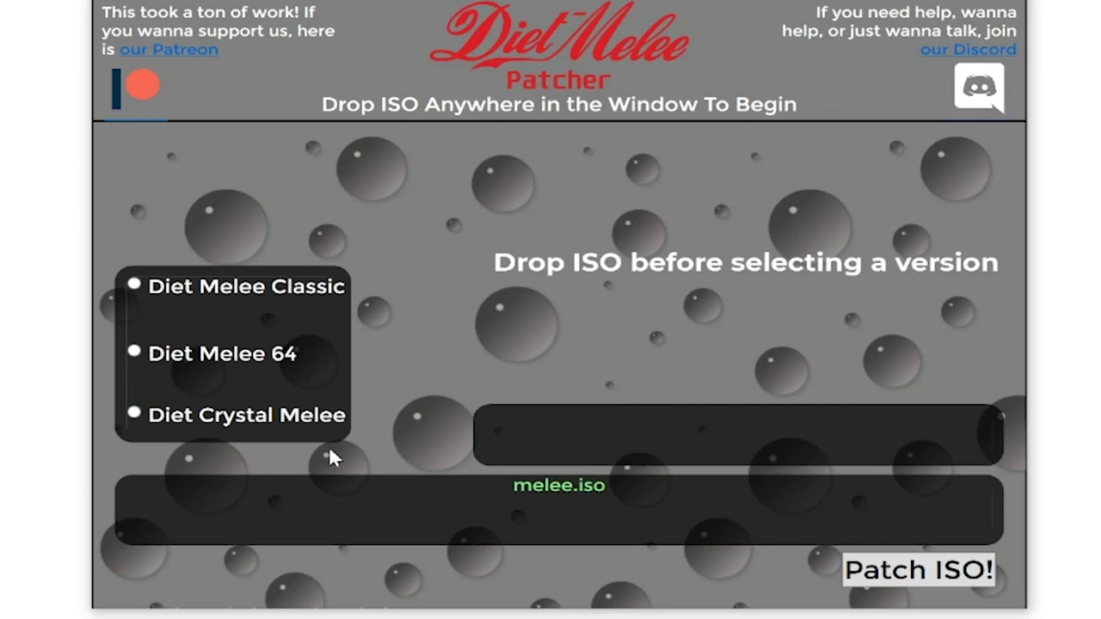
pyautogui.click(188, 420)
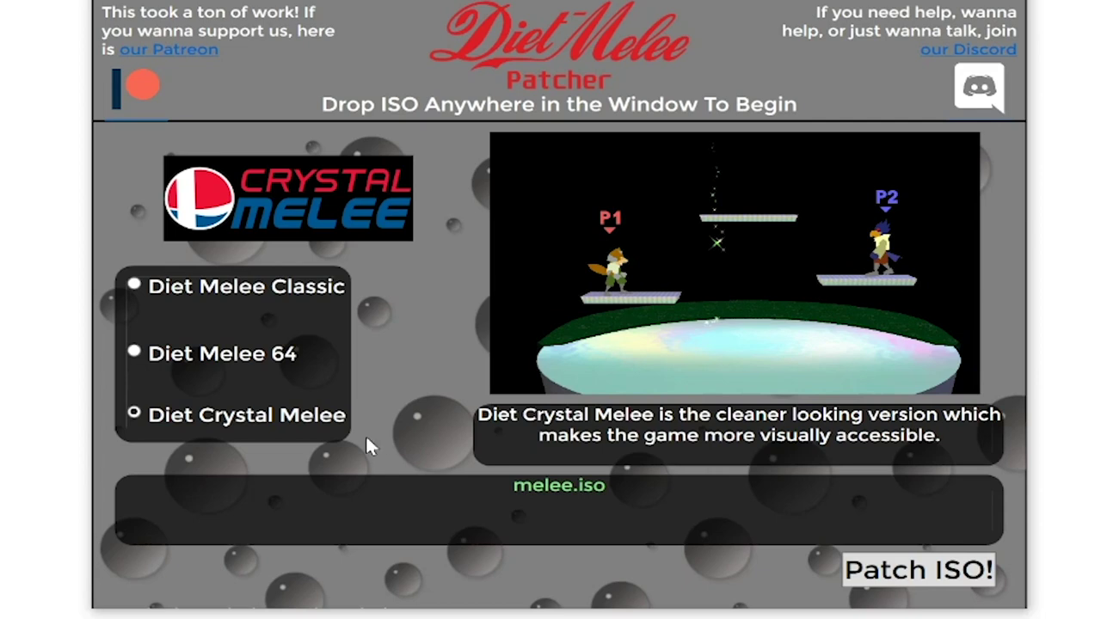
pyautogui.click(279, 287)
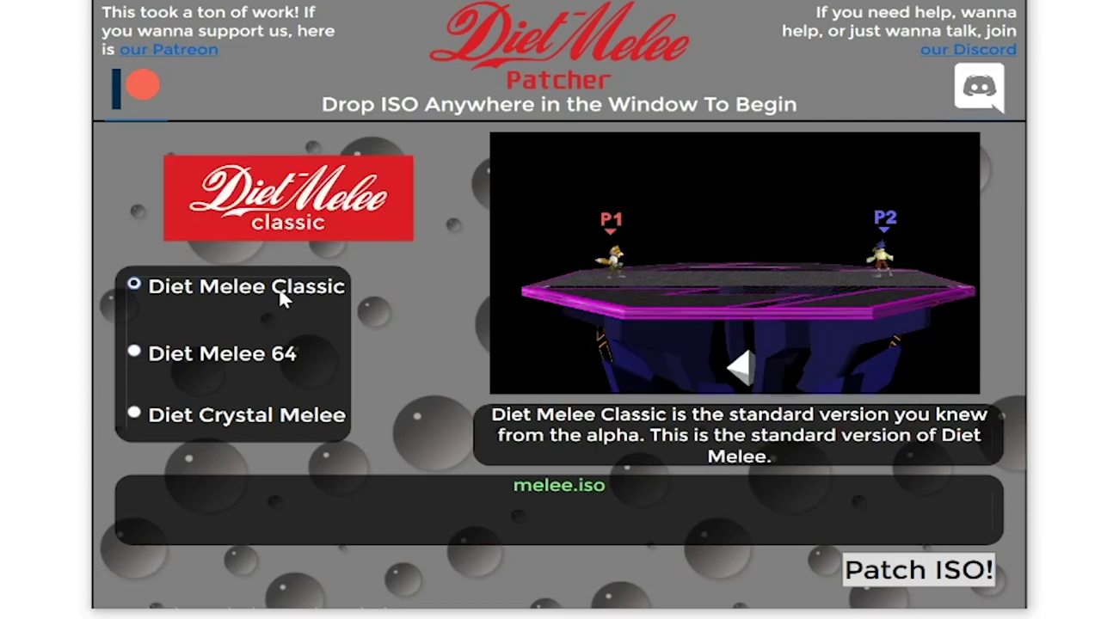
pyautogui.click(210, 353)
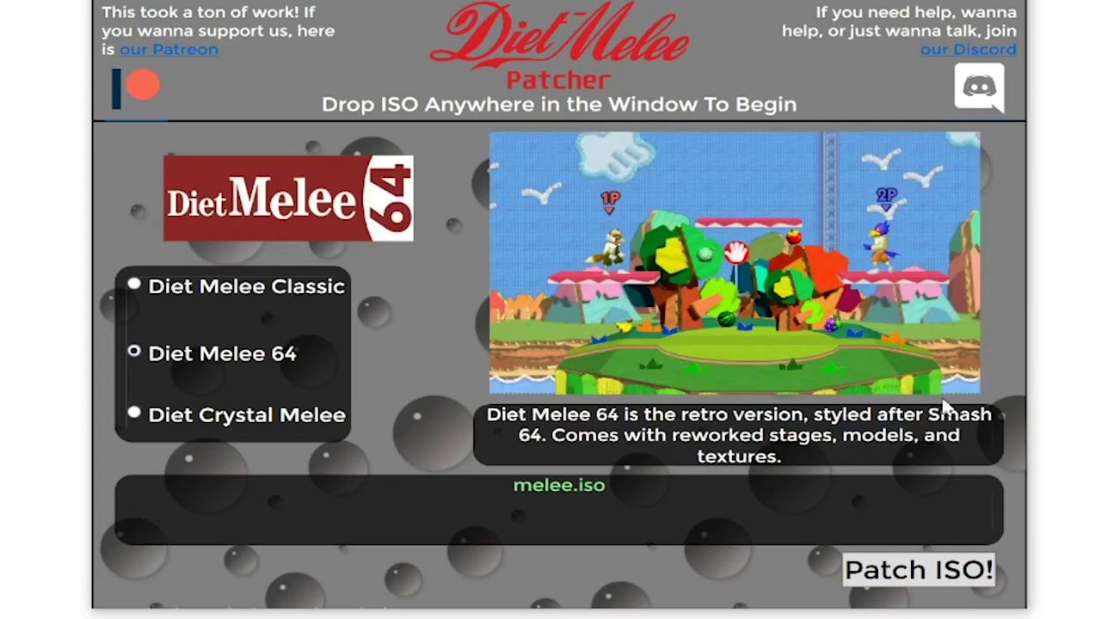
pyautogui.click(181, 417)
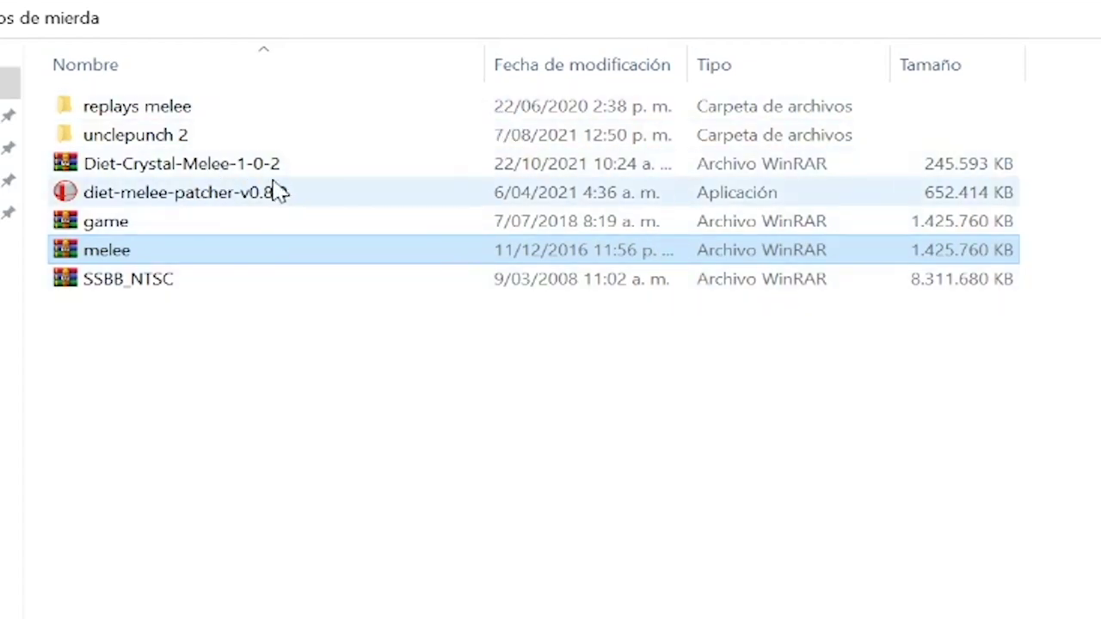
# Locate the patched Diet-Crystal-Melee-1-0-2 ISO in the games folder and select it in Slippi Dolphin's game list
pyautogui.click(138, 170)
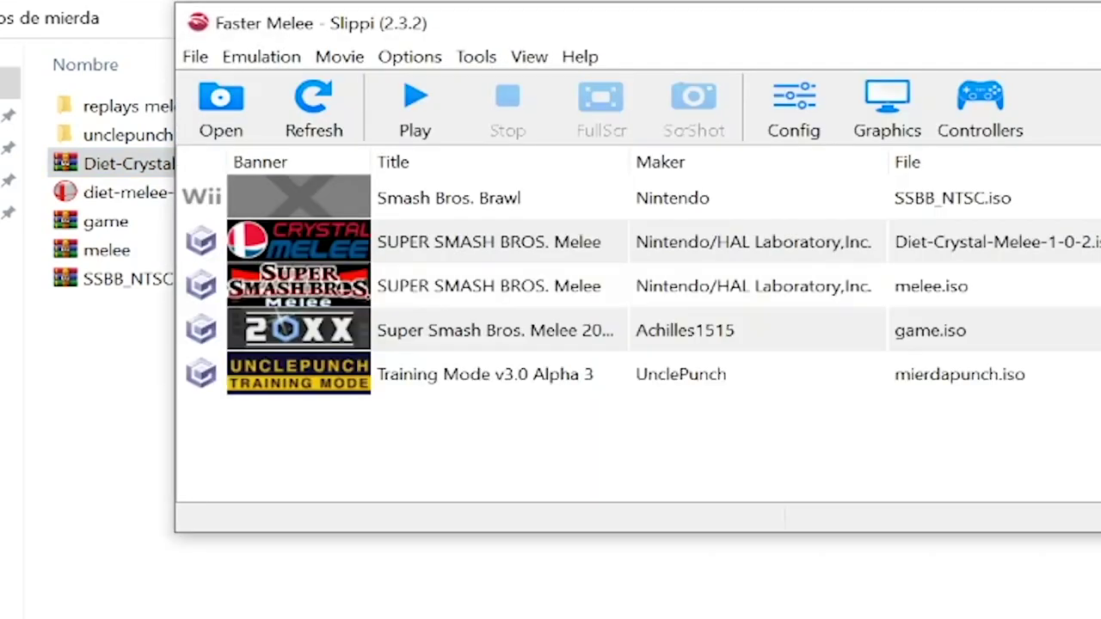
pyautogui.moveTo(730, 9); pyautogui.dragTo(570, 103)
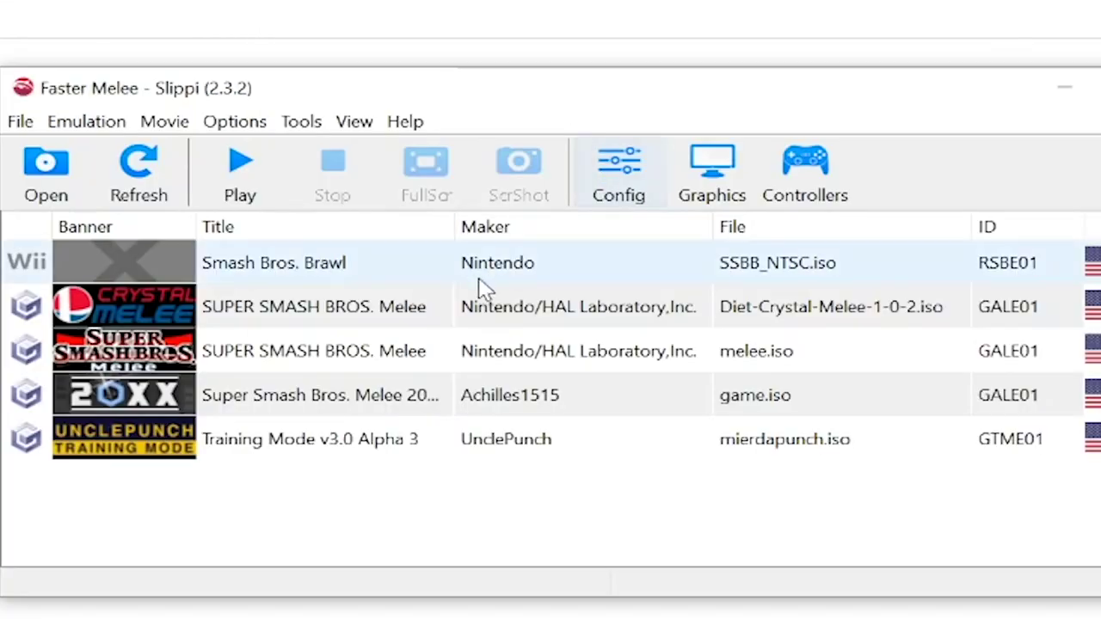
pyautogui.click(144, 295)
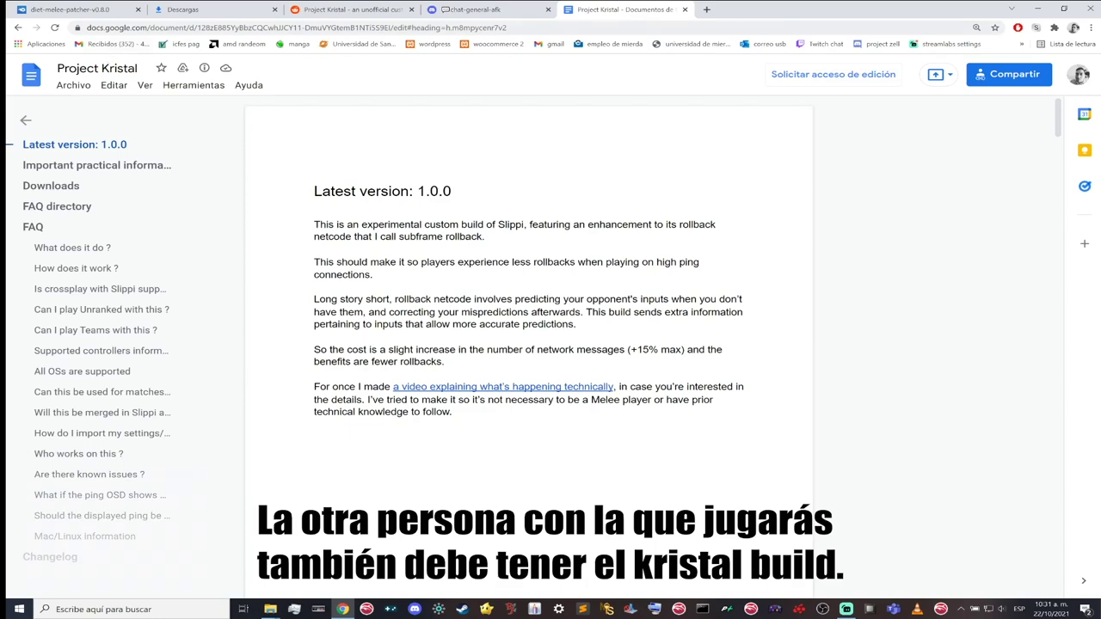
# Open the Windows download Kristal v1.0.0.zip from the Project Kristal document, and switch to the extracted Kristal v1.0.0 folder
pyautogui.click(50, 186)
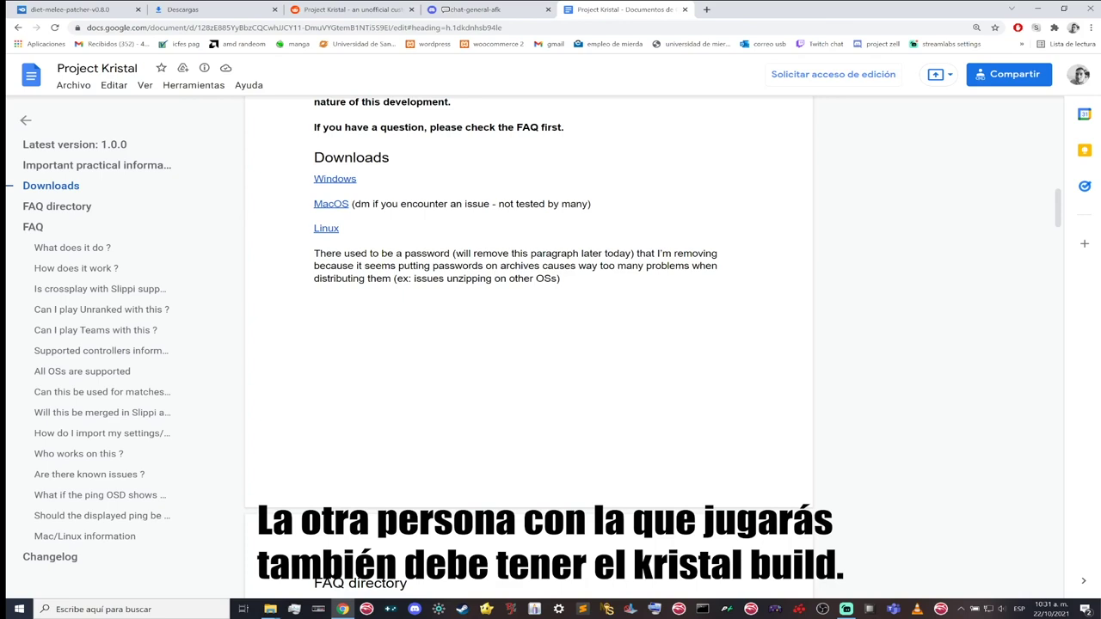
pyautogui.moveTo(335, 180)
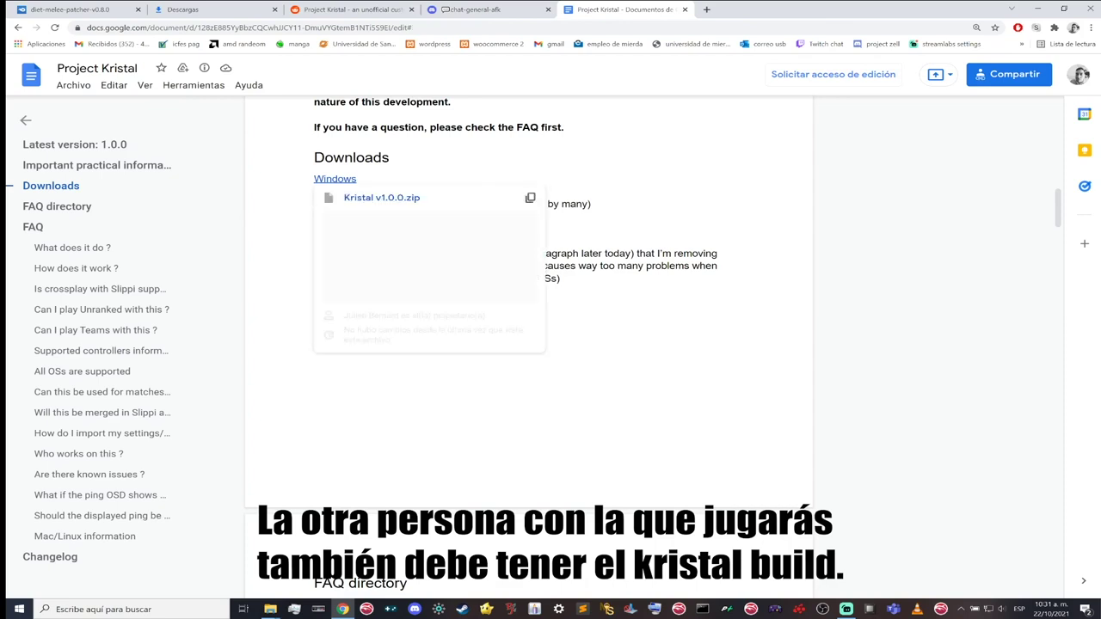
pyautogui.click(388, 200)
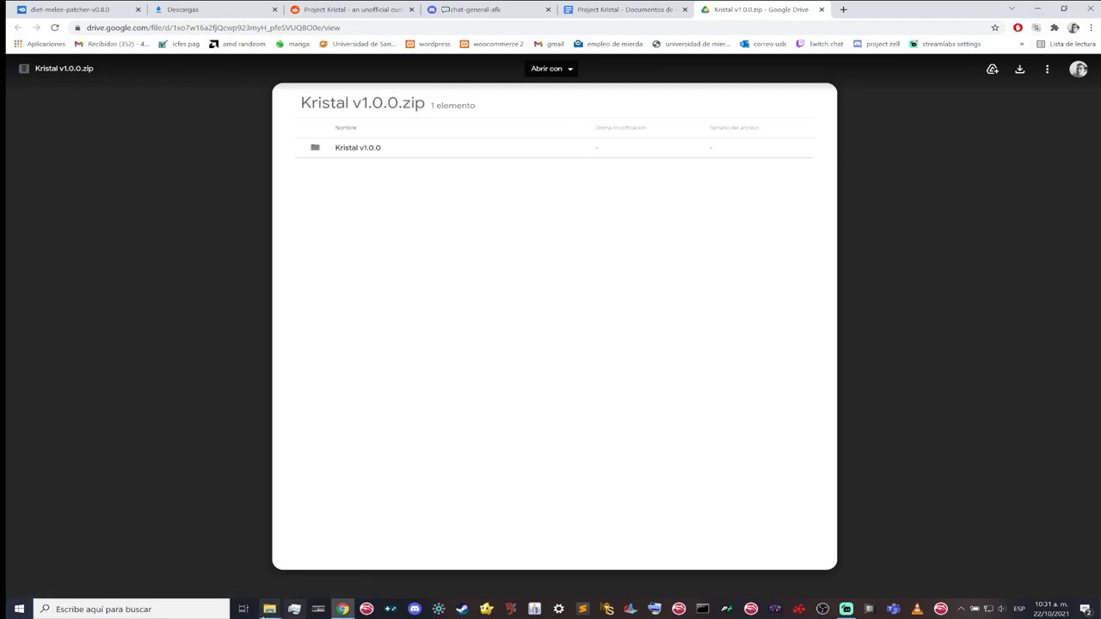
pyautogui.moveTo(267, 611)
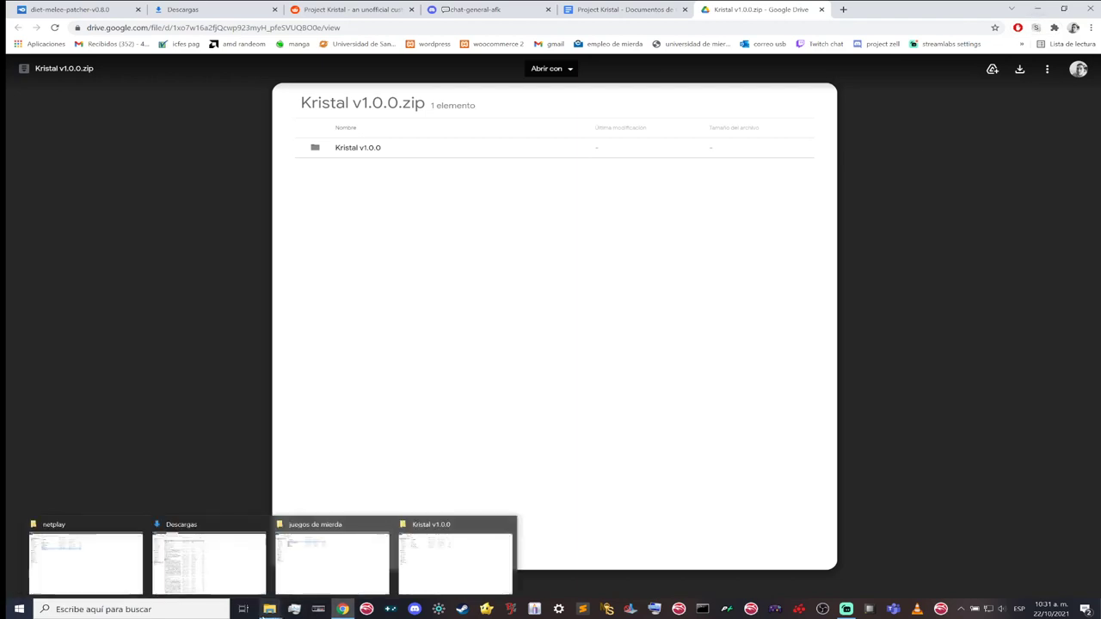
pyautogui.click(447, 563)
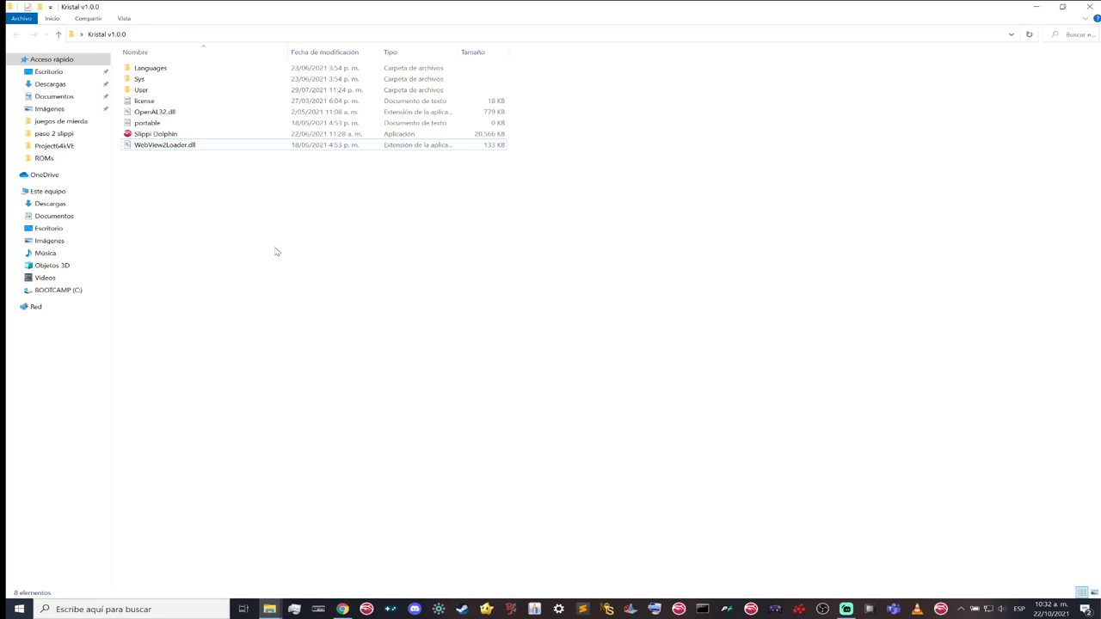
# Open the FM-Slippi folder from the pinned Slippi Dolphin shortcut's properties and dismiss the properties
pyautogui.rightClick(752, 609)
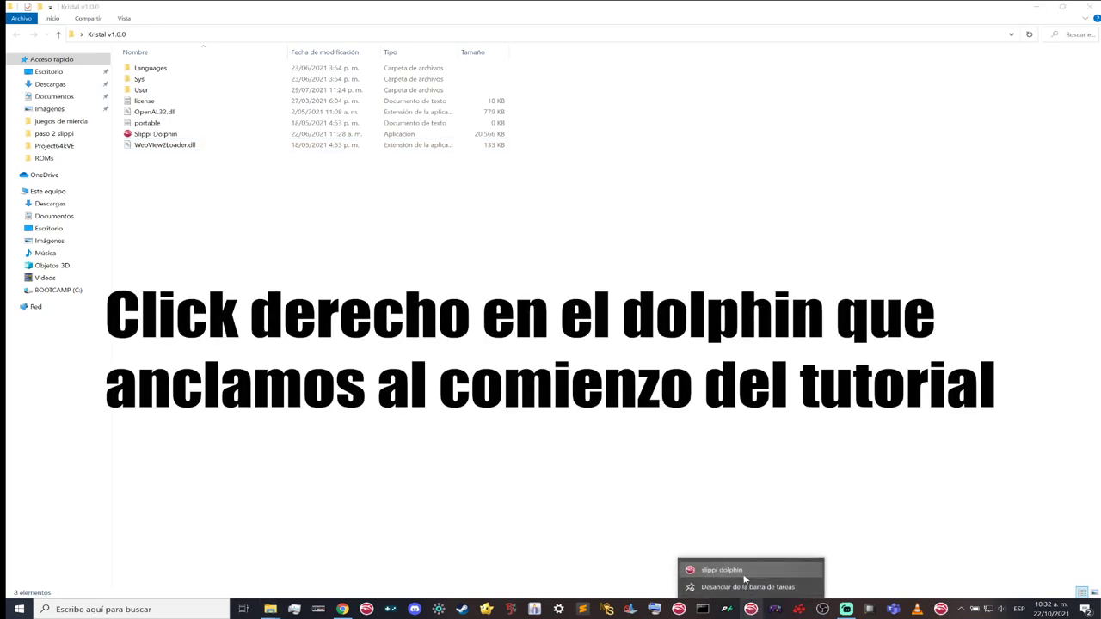
pyautogui.rightClick(744, 573)
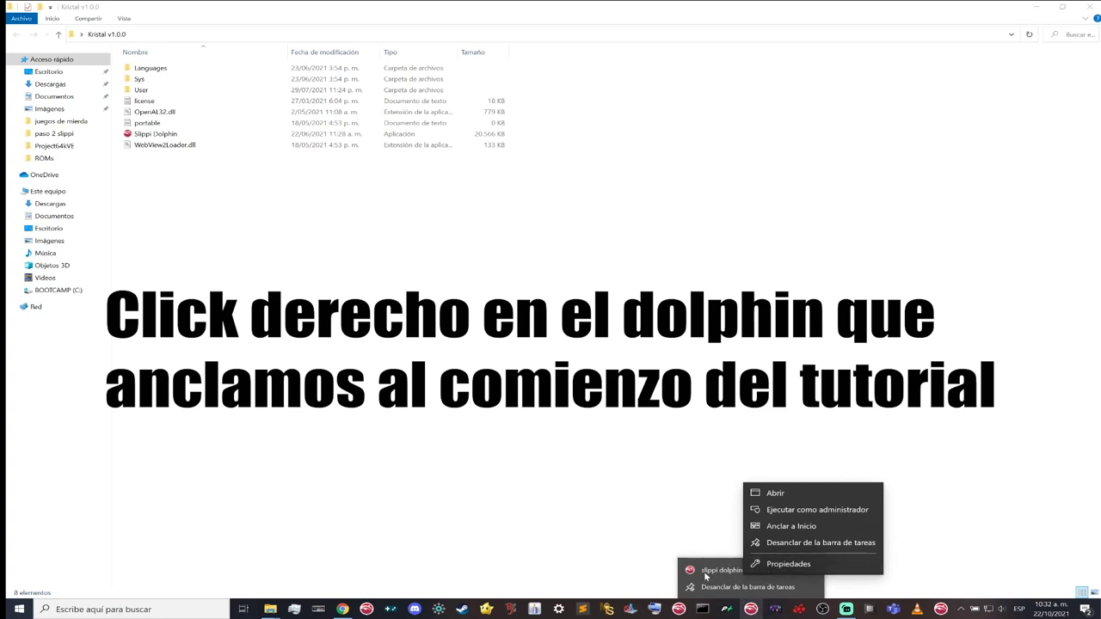
pyautogui.click(785, 565)
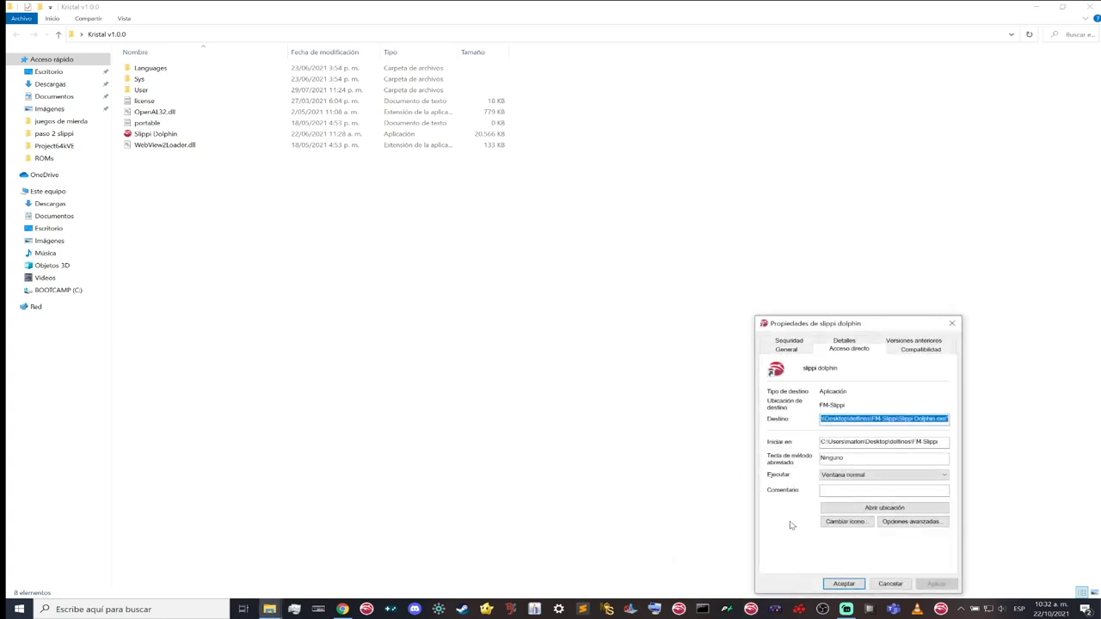
pyautogui.click(895, 509)
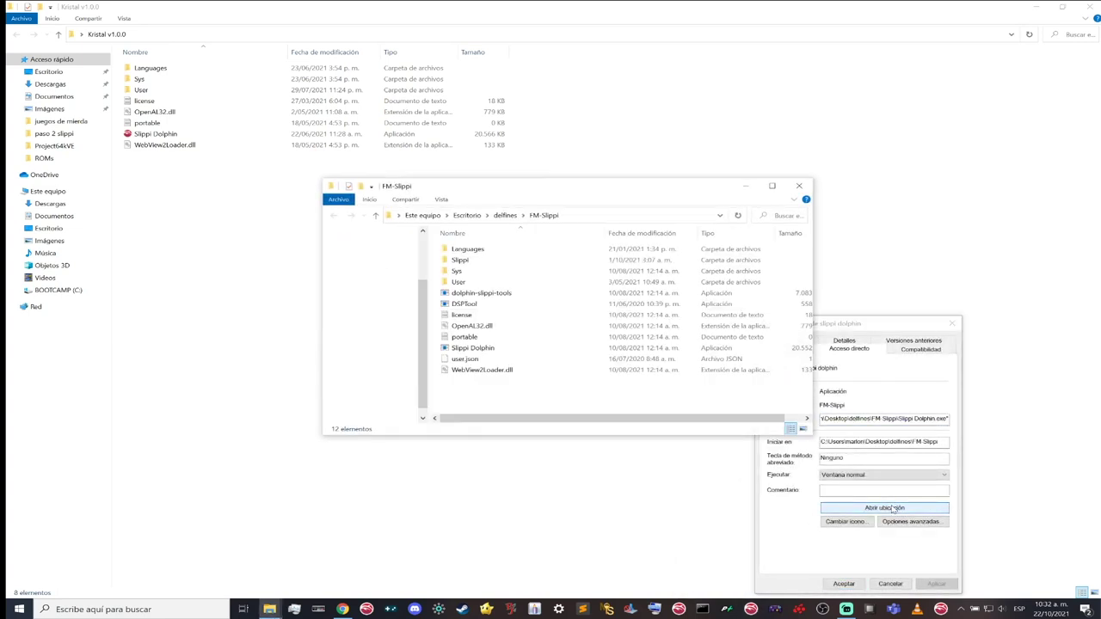
pyautogui.click(955, 324)
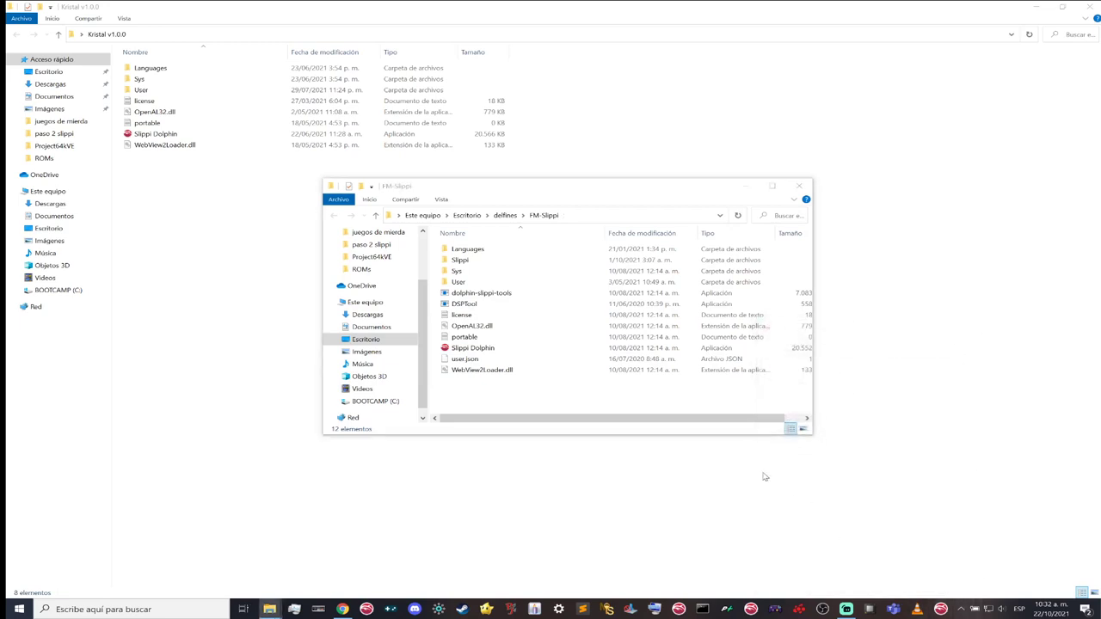
# Copy user.json from the FM-Slippi folder into the Kristal v1.0.0 folder and close the FM-Slippi window
pyautogui.click(497, 361)
pyautogui.click(497, 361)
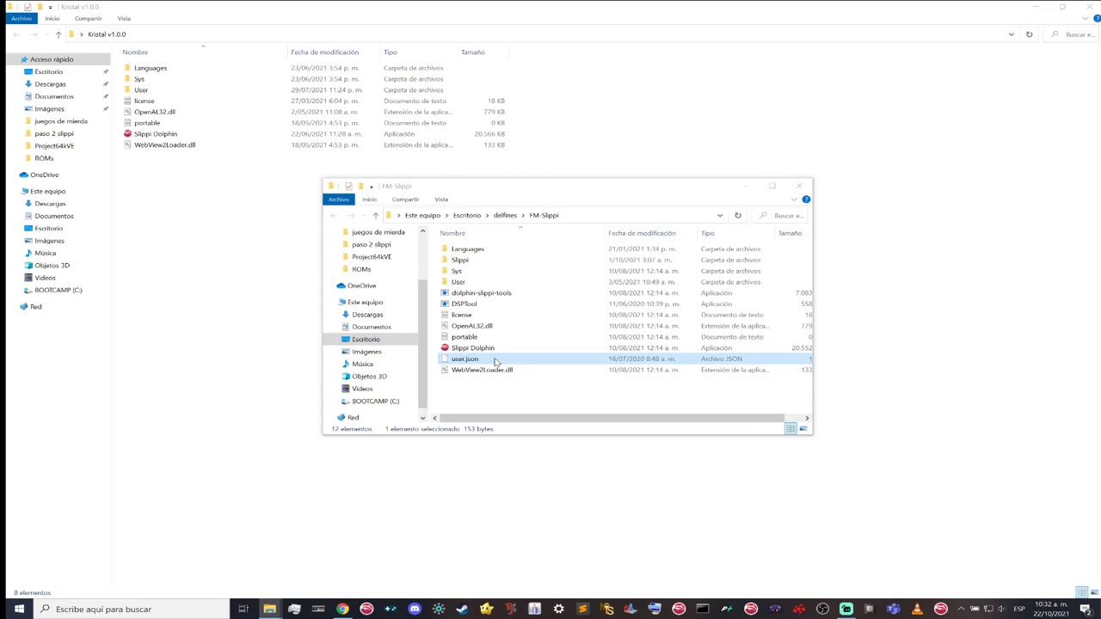
pyautogui.rightClick(496, 362)
pyautogui.click(525, 519)
pyautogui.click(799, 186)
pyautogui.rightClick(524, 282)
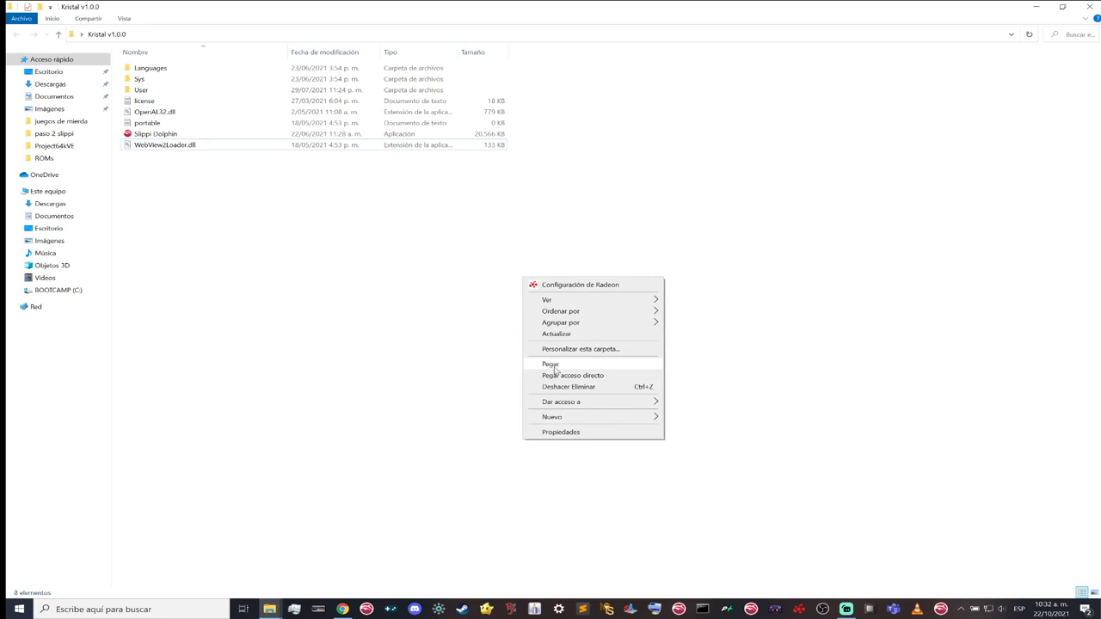
pyautogui.click(551, 365)
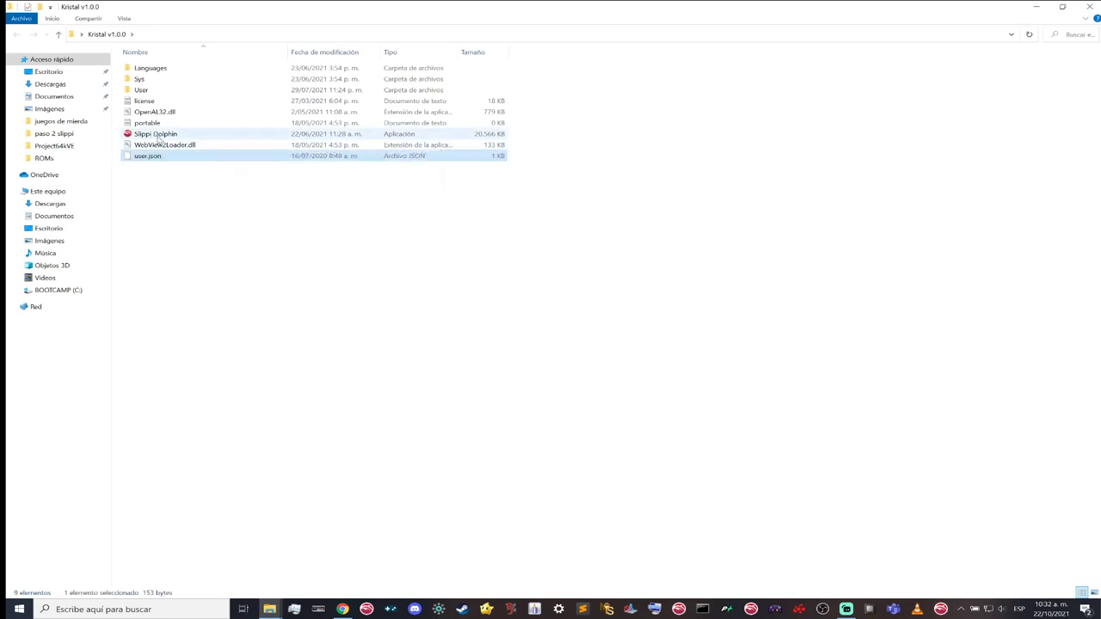
# Launch Slippi Dolphin from the Kristal v1.0.0 folder and maximize its window to show the game list
pyautogui.doubleClick(212, 135)
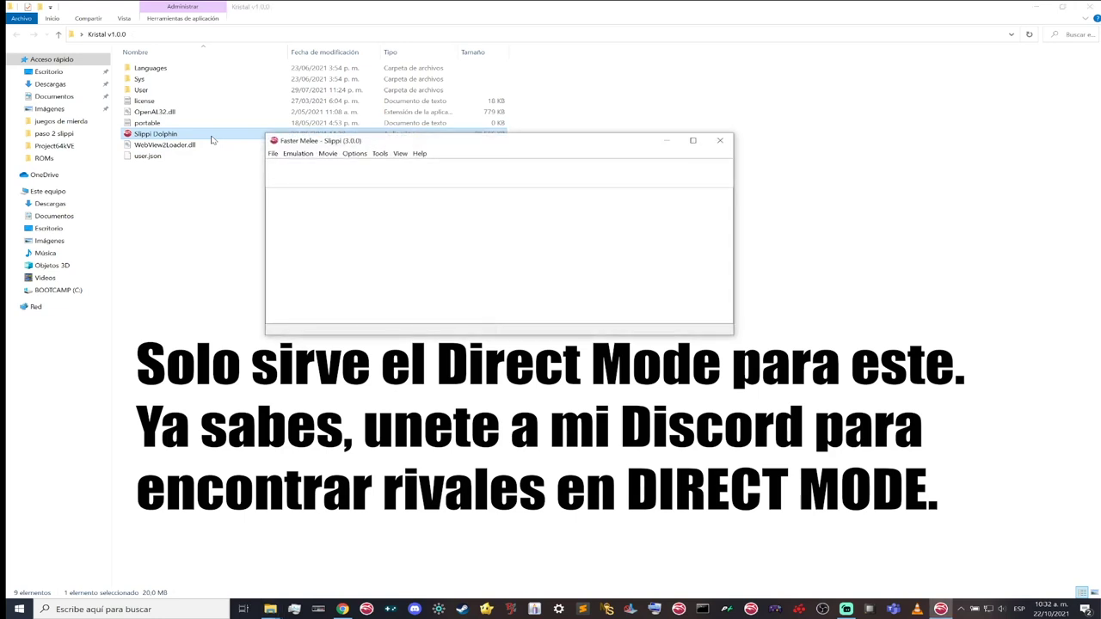
pyautogui.click(693, 140)
pyautogui.click(84, 92)
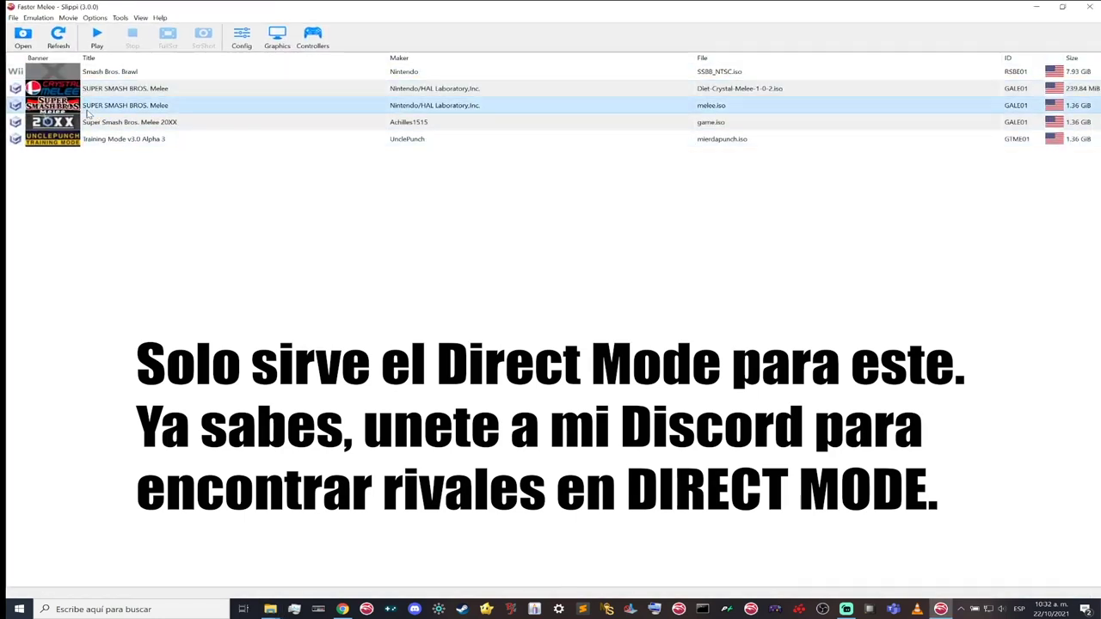
pyautogui.click(290, 138)
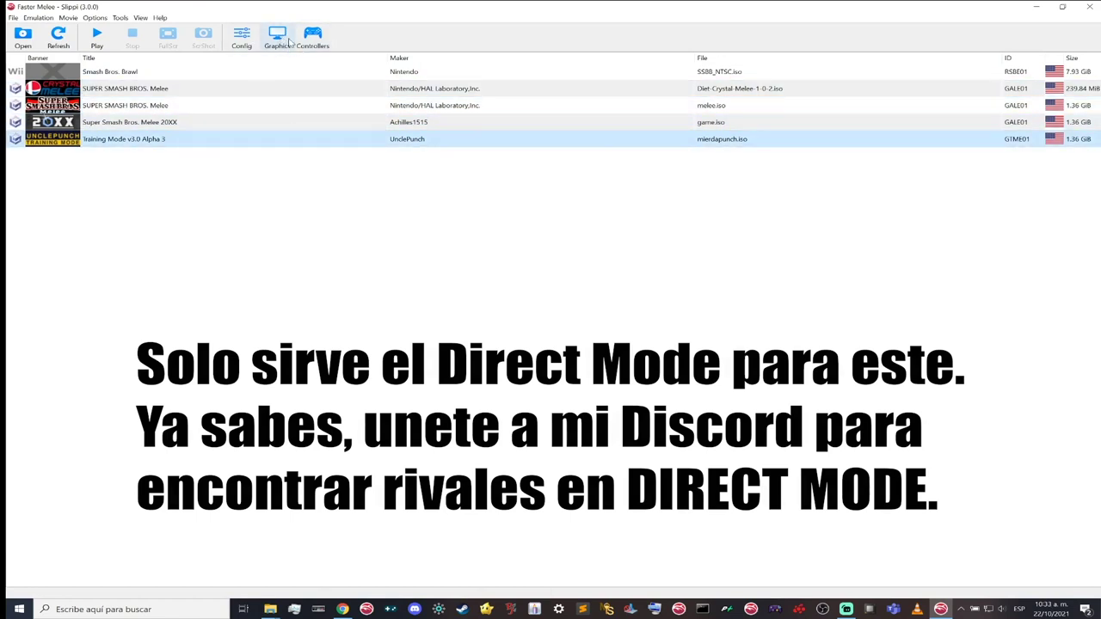
# Open the Slippi settings in Dolphin's configuration and examine the Delay Frames option
pyautogui.click(243, 37)
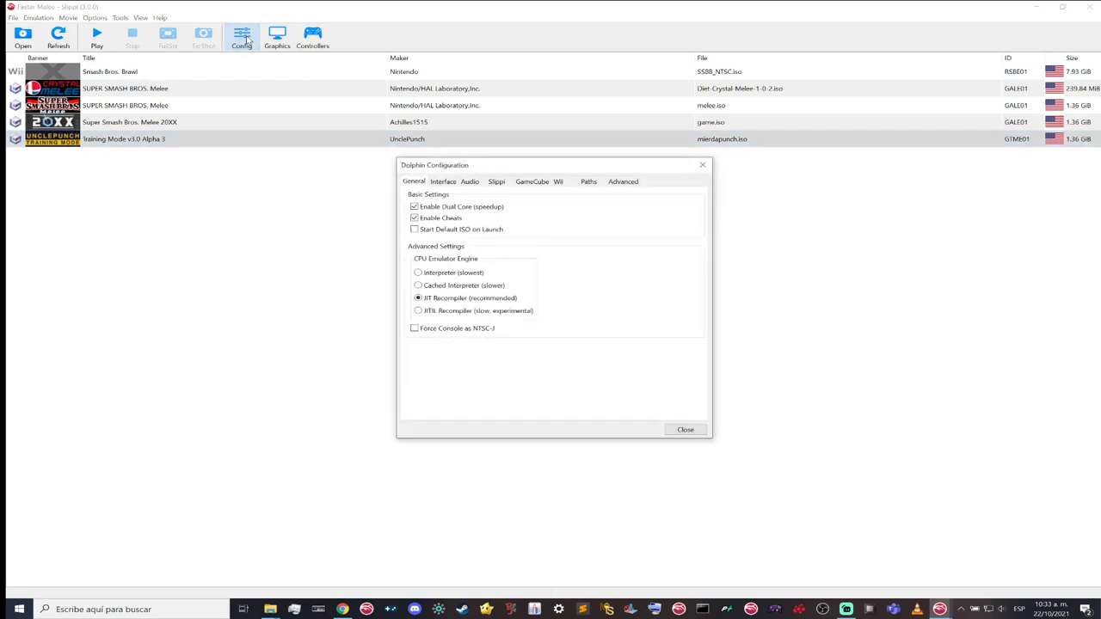
pyautogui.click(501, 184)
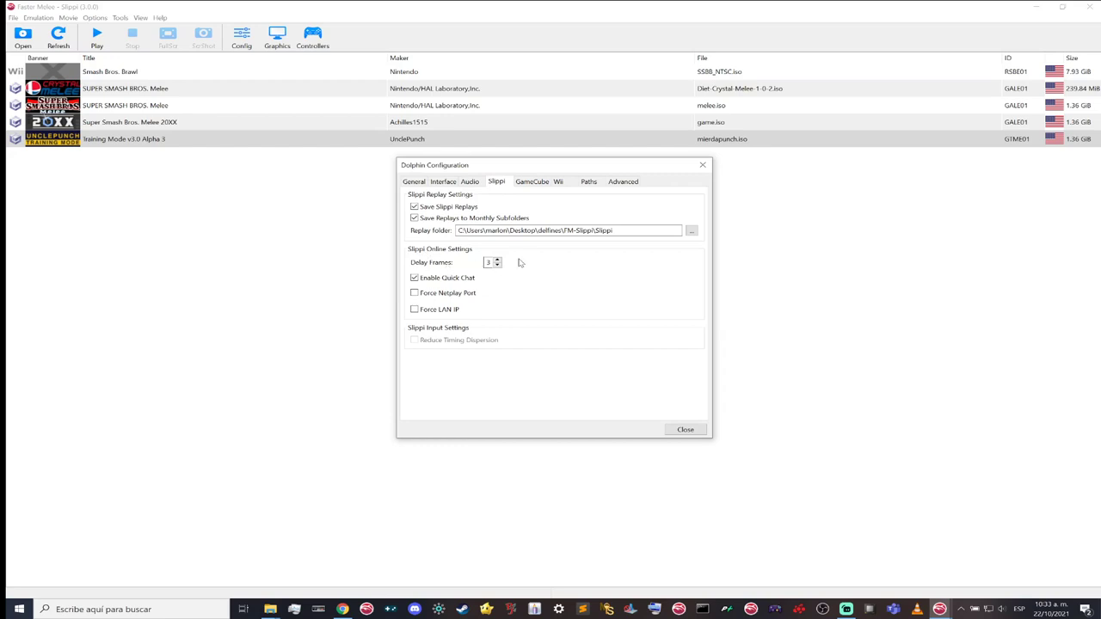
pyautogui.moveTo(498, 262)
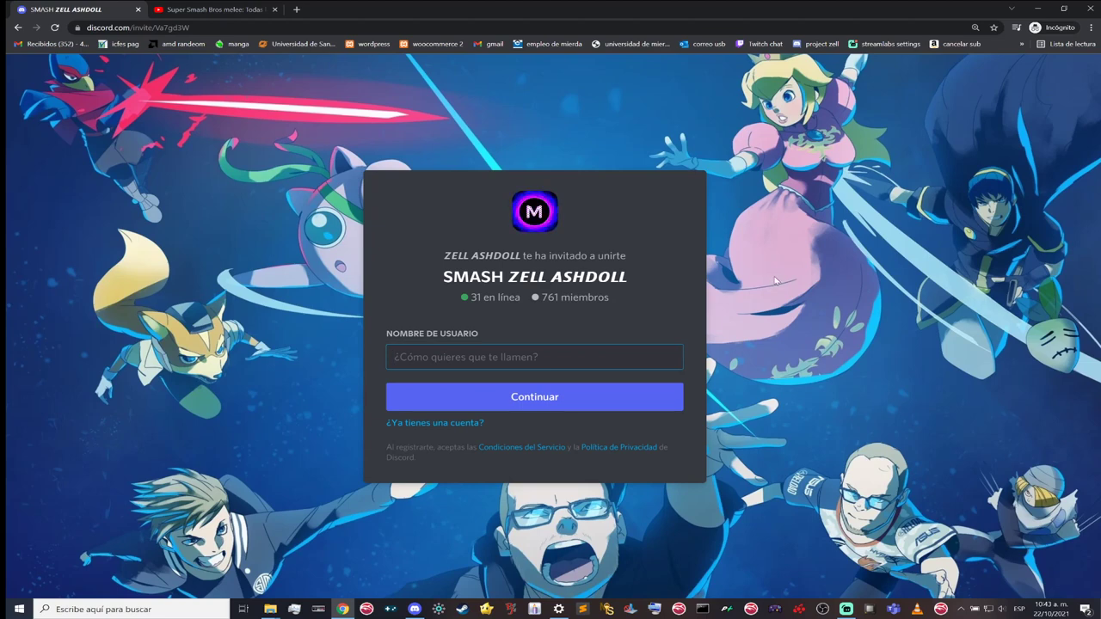
# Switch to the YouTube video on advanced Melee techniques and read the technique timestamps in its expanded description
pyautogui.click(215, 9)
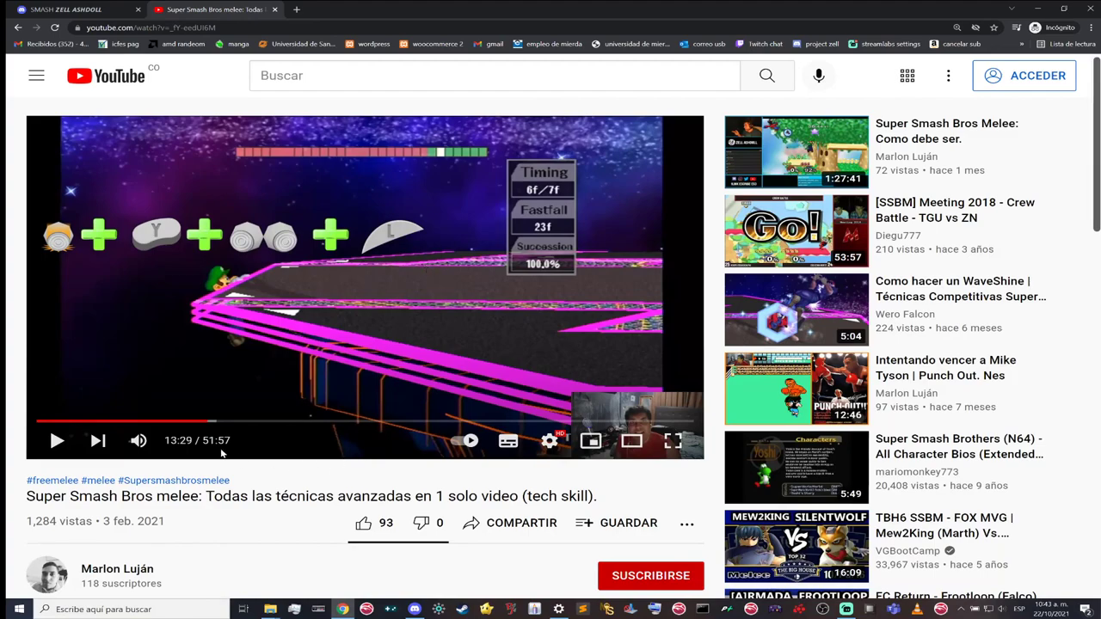
pyautogui.scroll(-5, 144, 401)
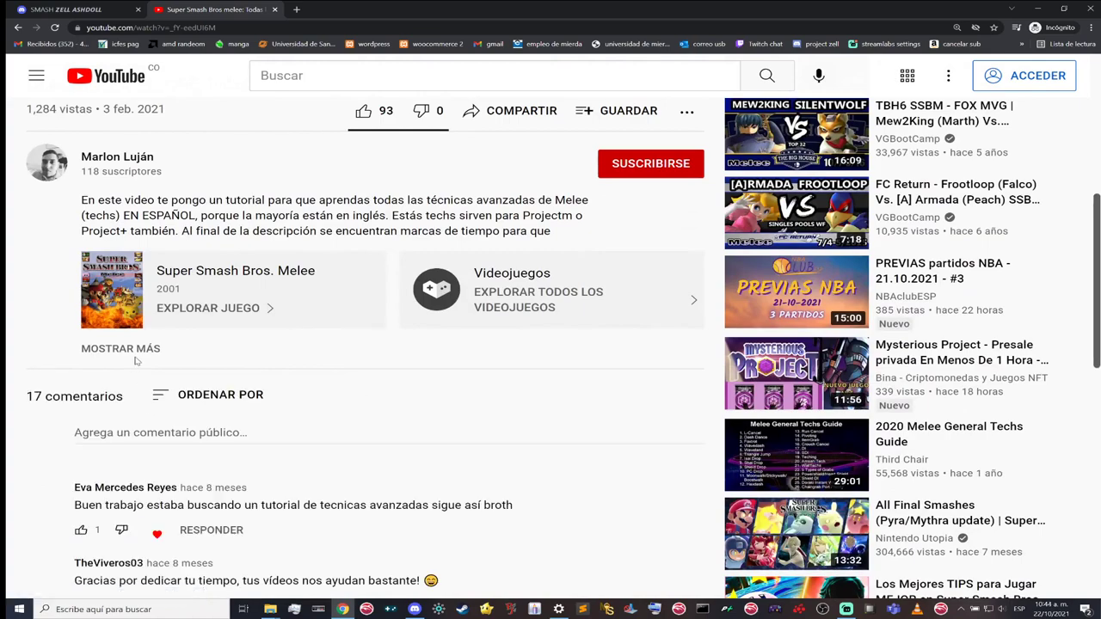
pyautogui.click(138, 351)
pyautogui.scroll(-3, 334, 342)
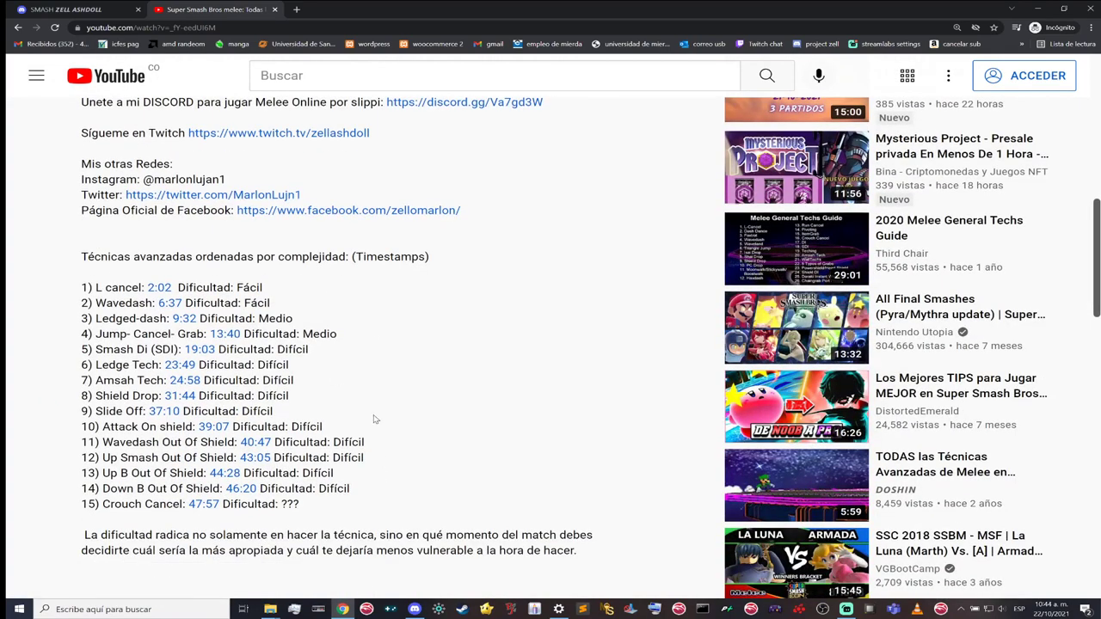
pyautogui.scroll(10, 374, 420)
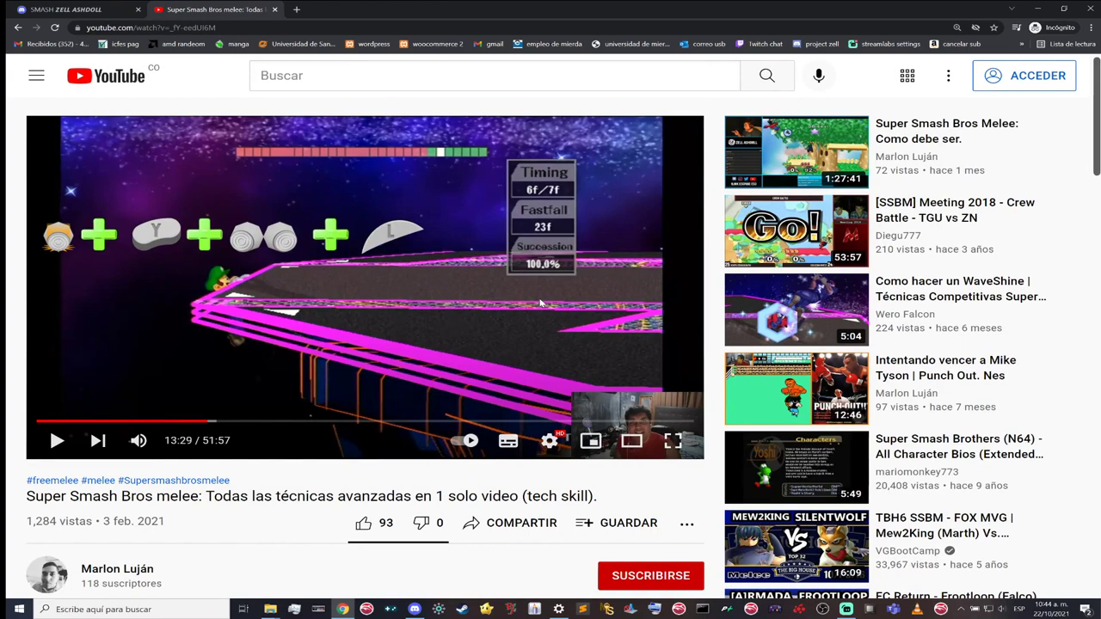
# Revisit the Discord invite page, switch to Discord, read the 1vs1-melee-rollback channel, and open tus-juegos-games for the game roles
pyautogui.click(79, 11)
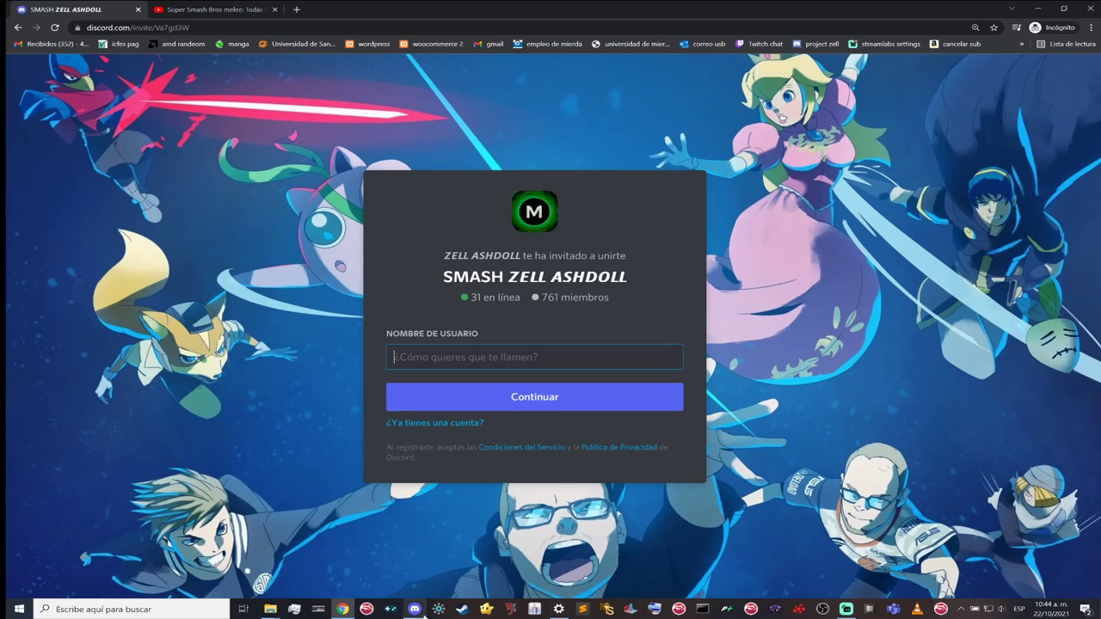
pyautogui.click(414, 609)
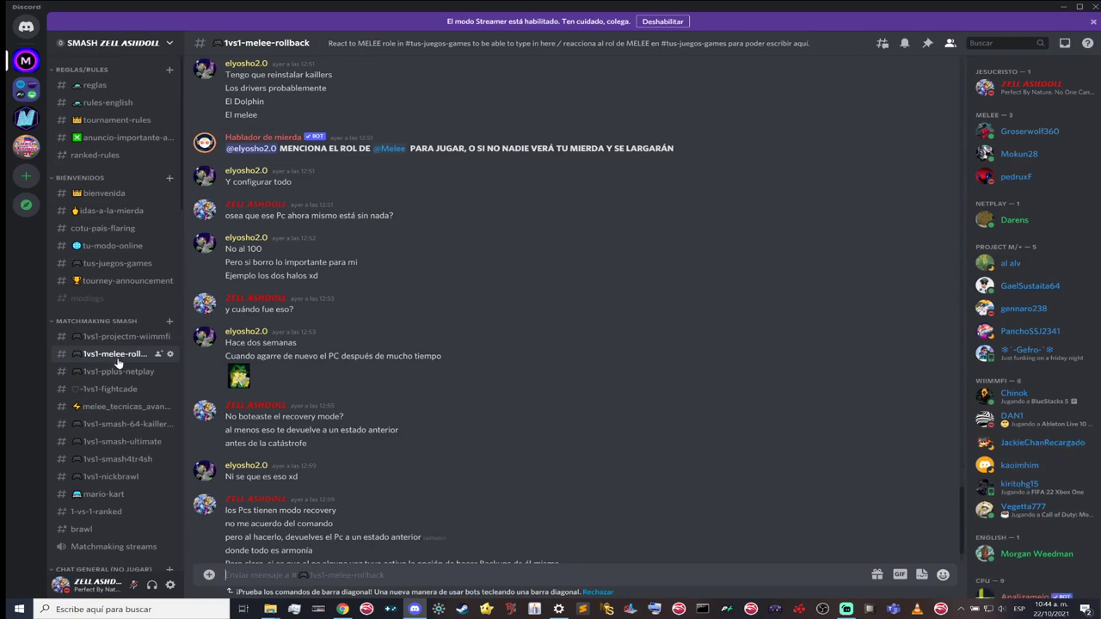
pyautogui.scroll(3, 505, 226)
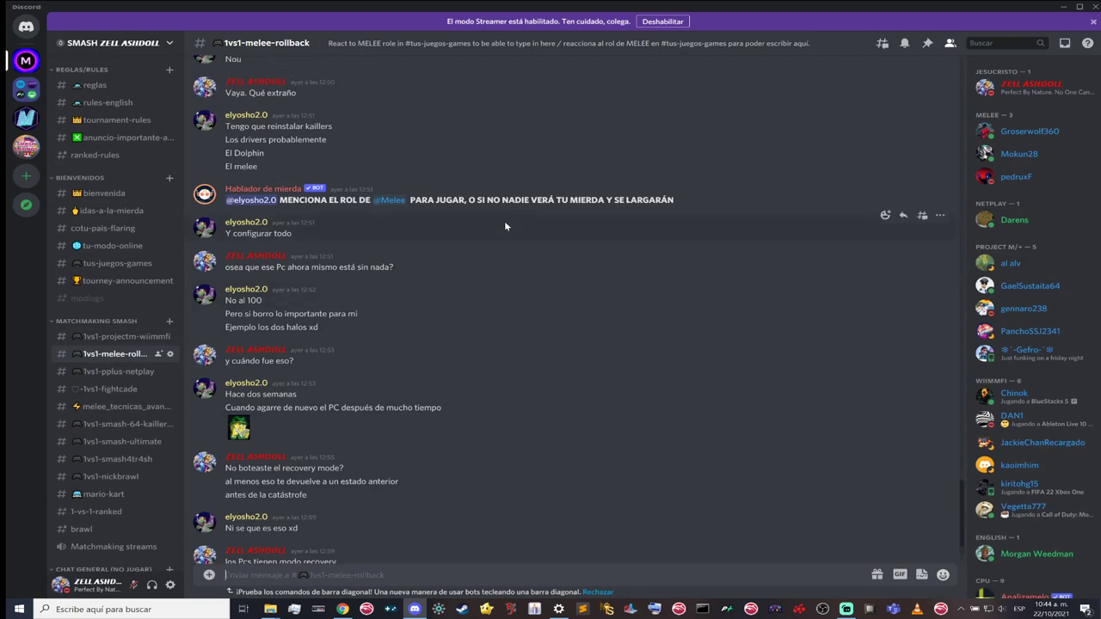
pyautogui.scroll(1, 505, 226)
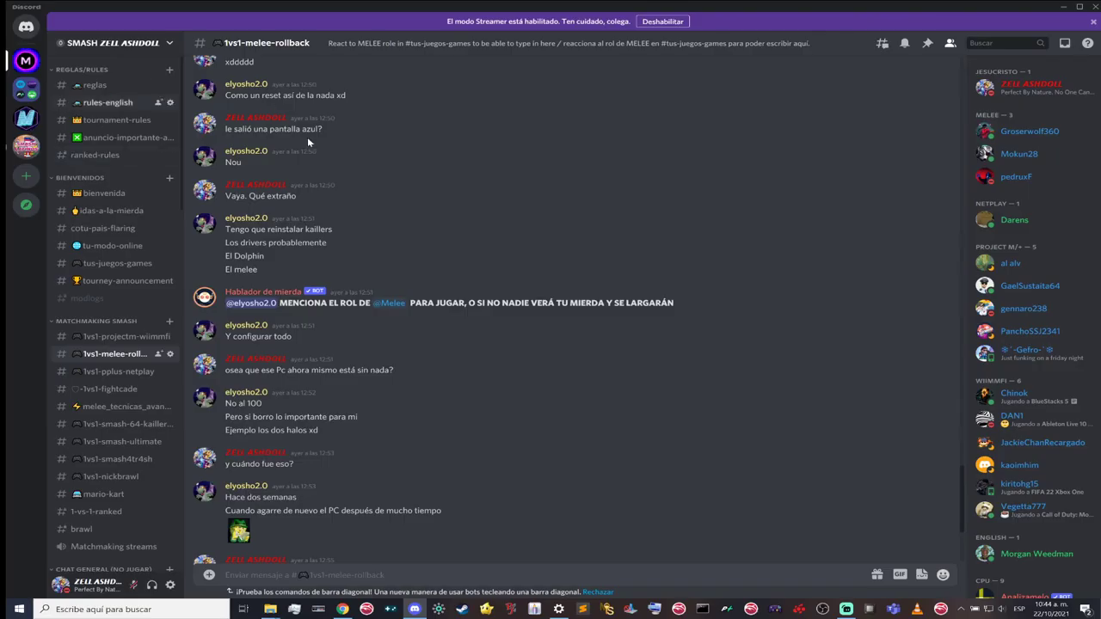
pyautogui.click(97, 265)
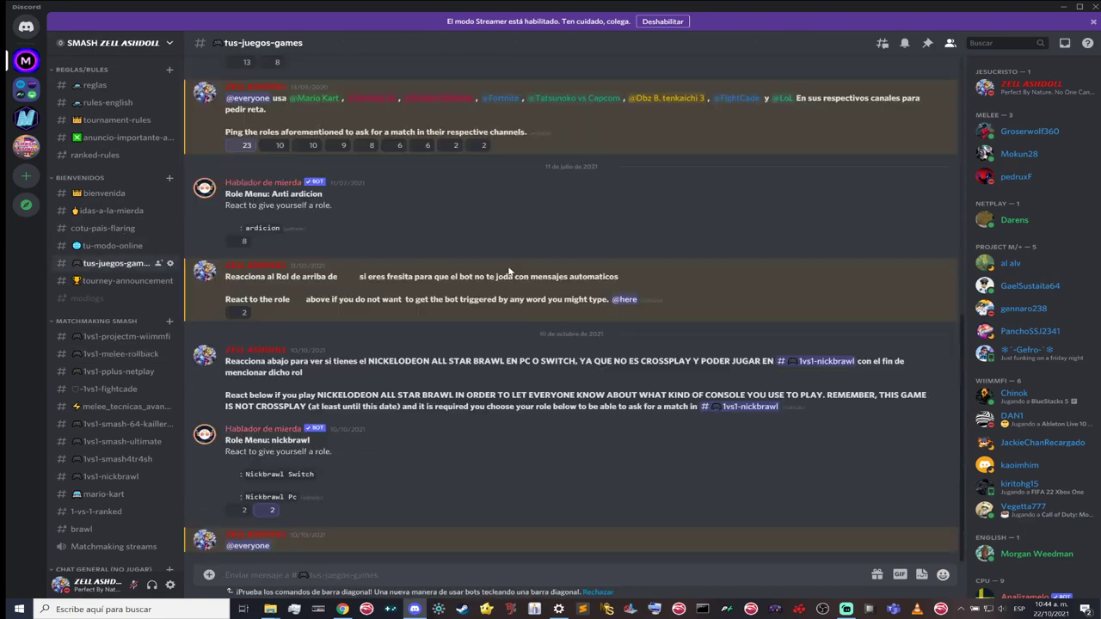